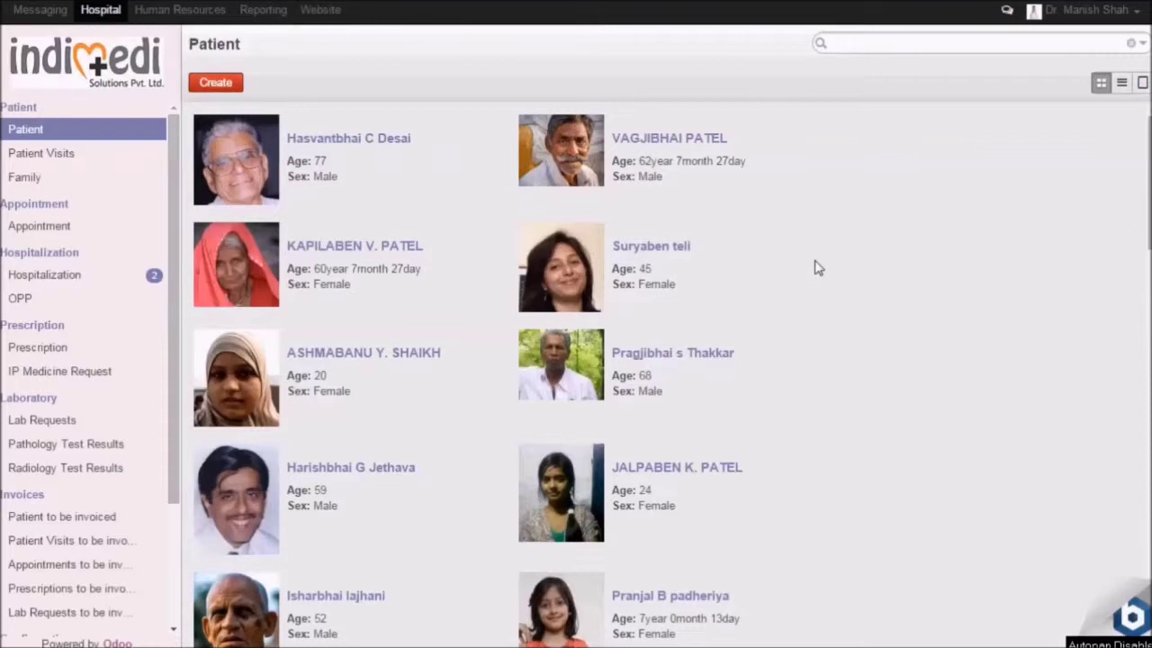
# Open the waiting urology appointment dated 08/12/2015 15:47:37 and move it to In Consultation
pyautogui.click(97, 15)
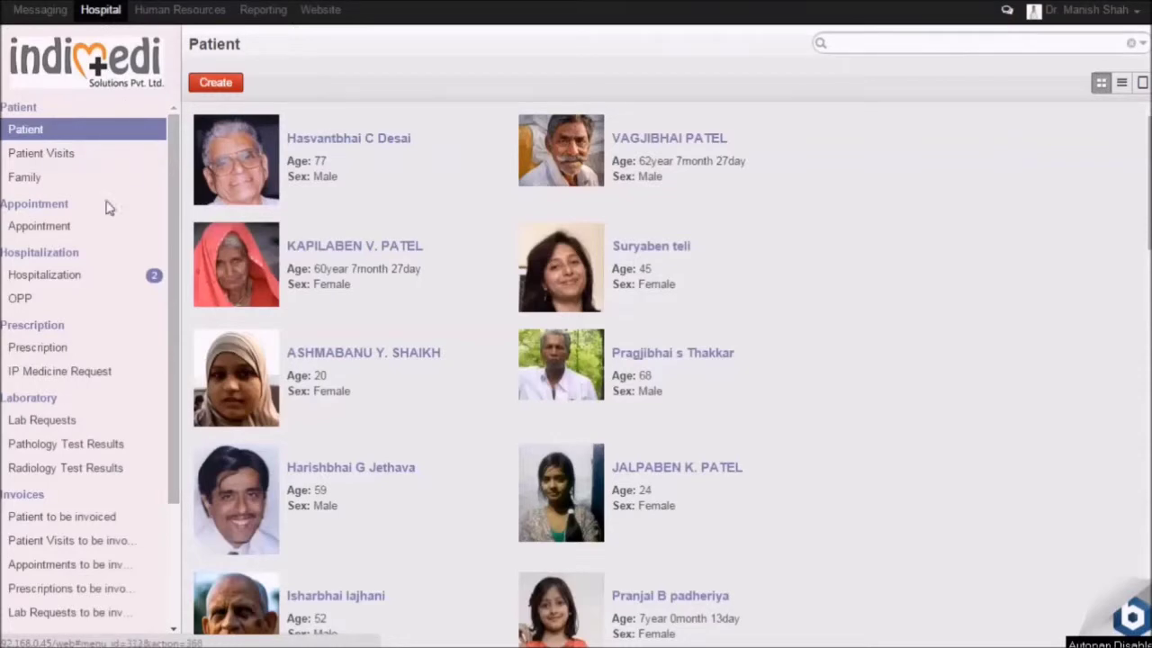
pyautogui.click(40, 227)
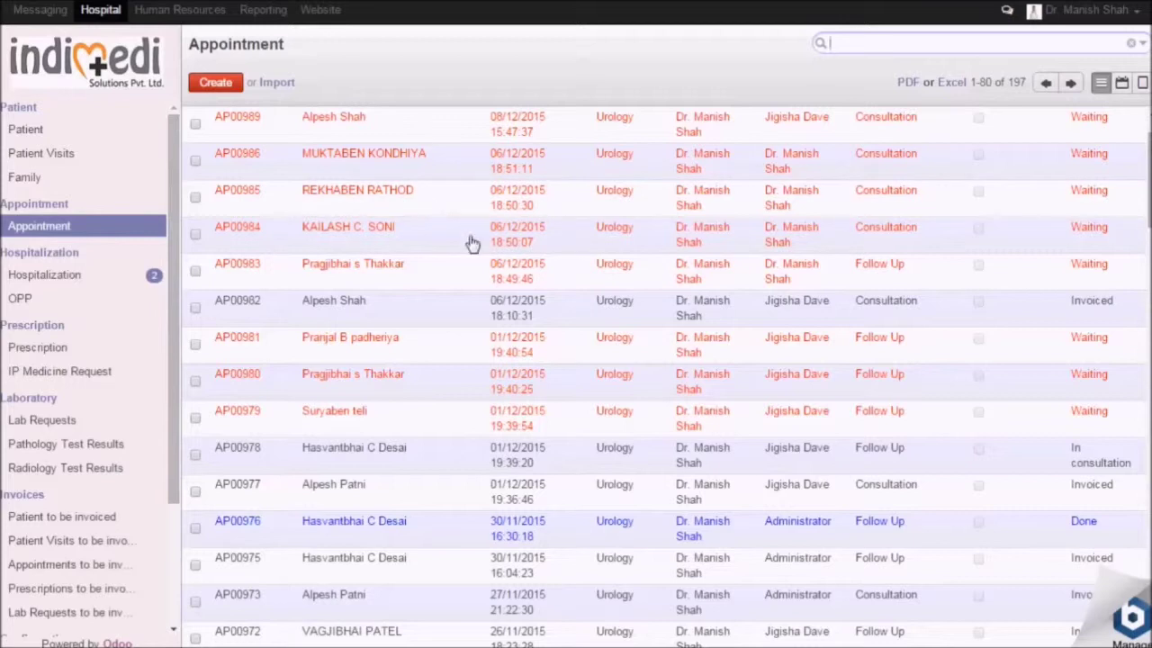
pyautogui.click(333, 126)
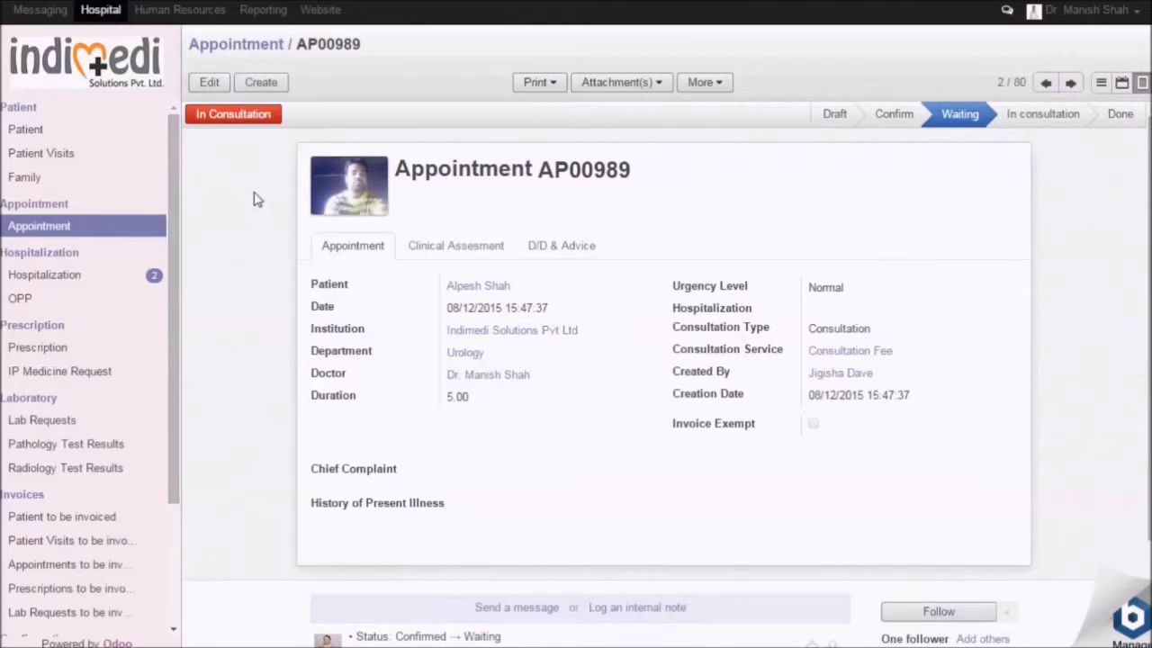
pyautogui.click(230, 123)
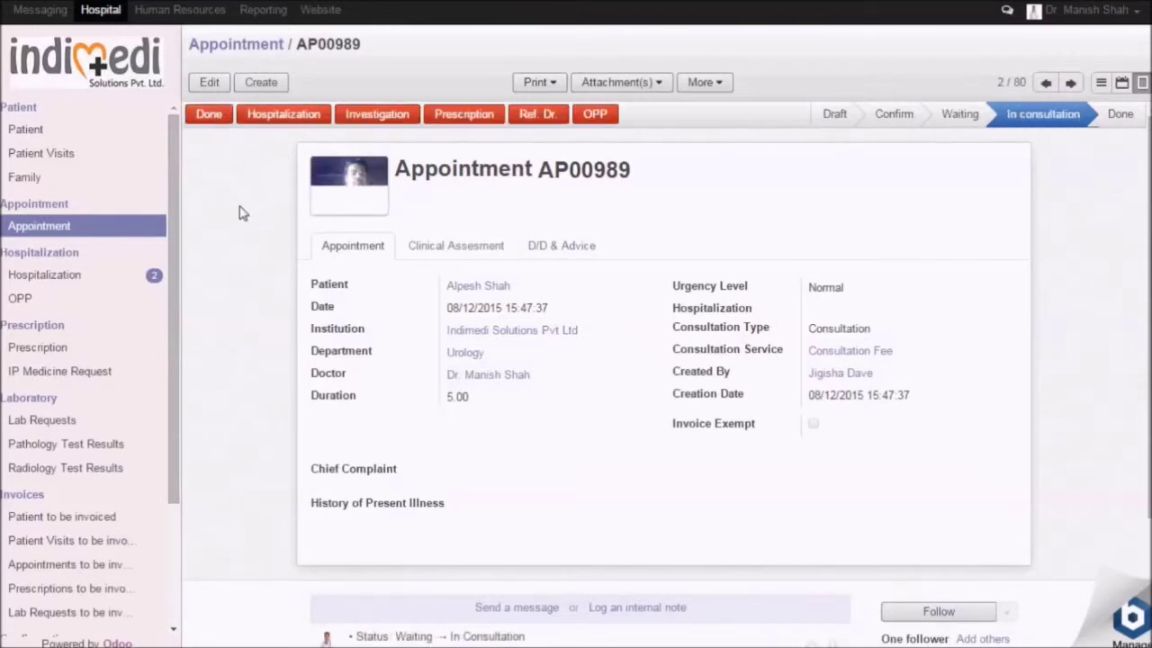
# Edit the appointment to record colicky renal pain, burning urethral pain and stitching back pain as Chief Complaint, plus the two-month History of Present Illness
pyautogui.click(210, 83)
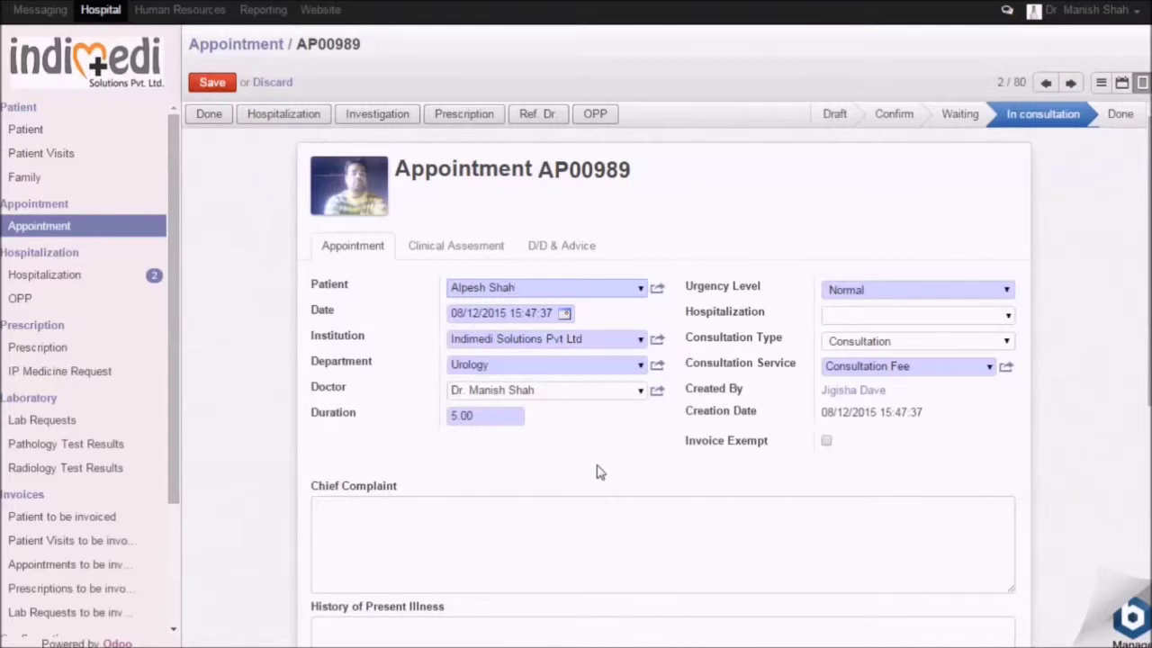
pyautogui.click(489, 518)
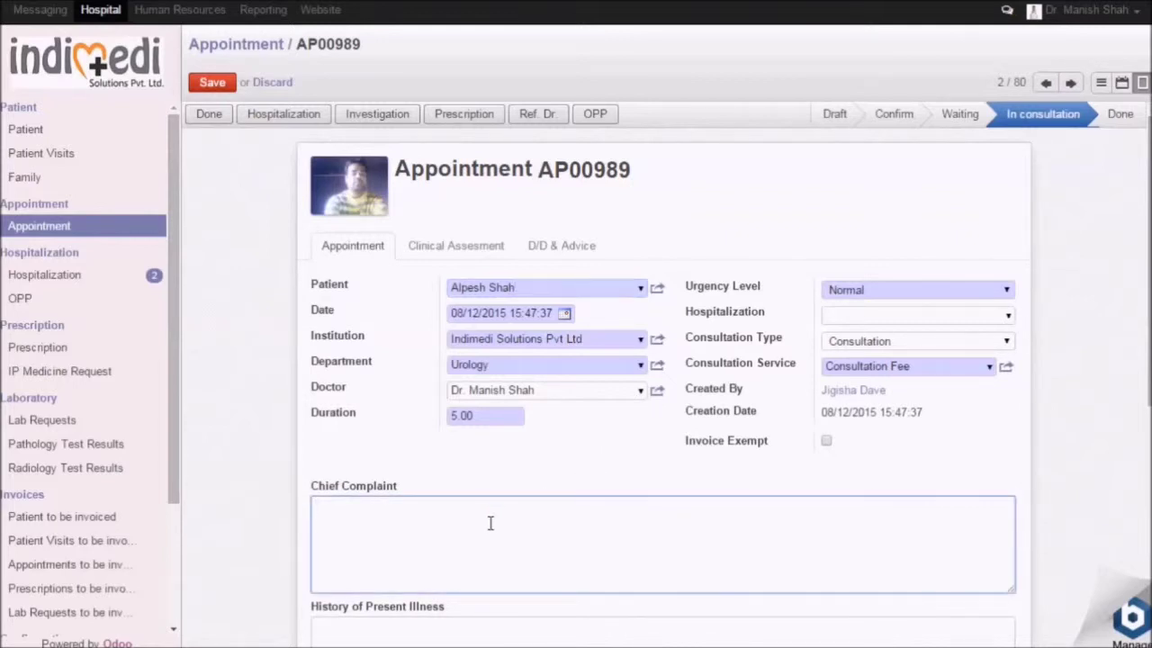
pyautogui.scroll(-2, 488, 520)
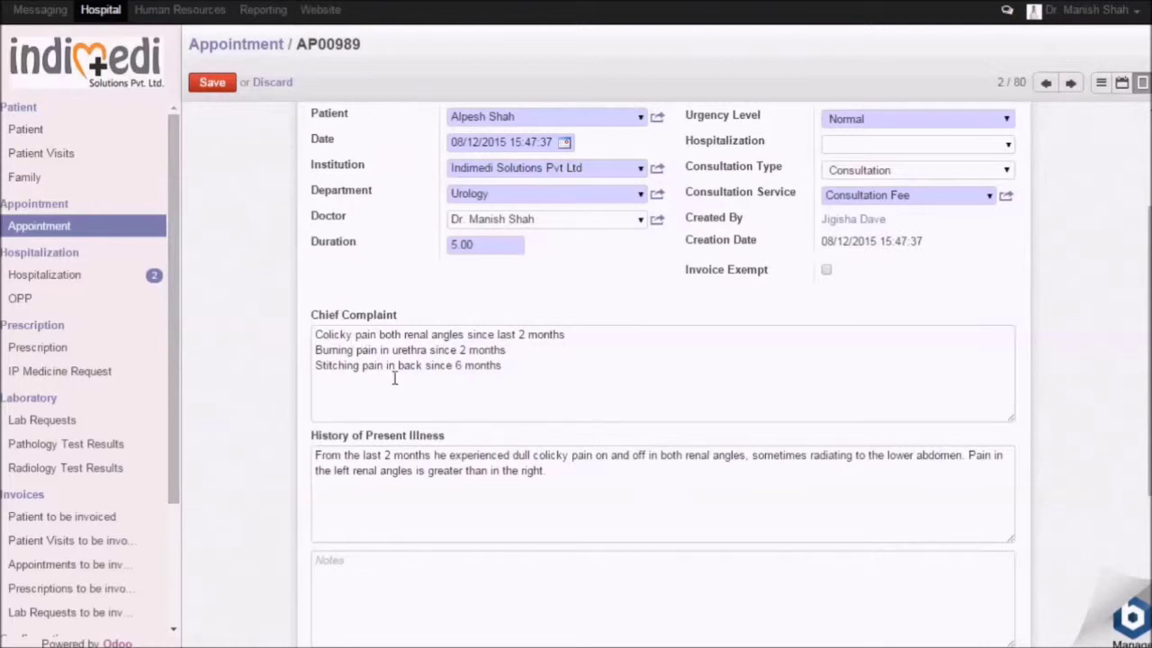
pyautogui.scroll(2, 340, 441)
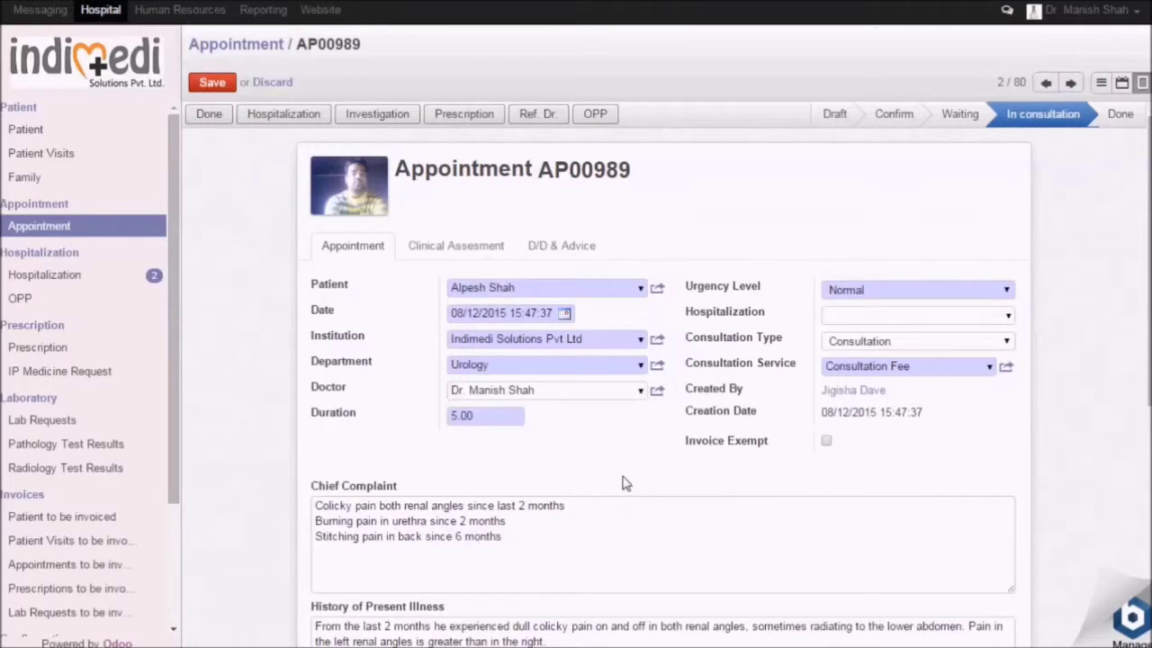
# Record vitals of 70 kg, 25.8 °C, HR 80, RR 20, BP 140/90mmHg and SpO2 98%, and fill in the systemic examination findings
pyautogui.click(492, 251)
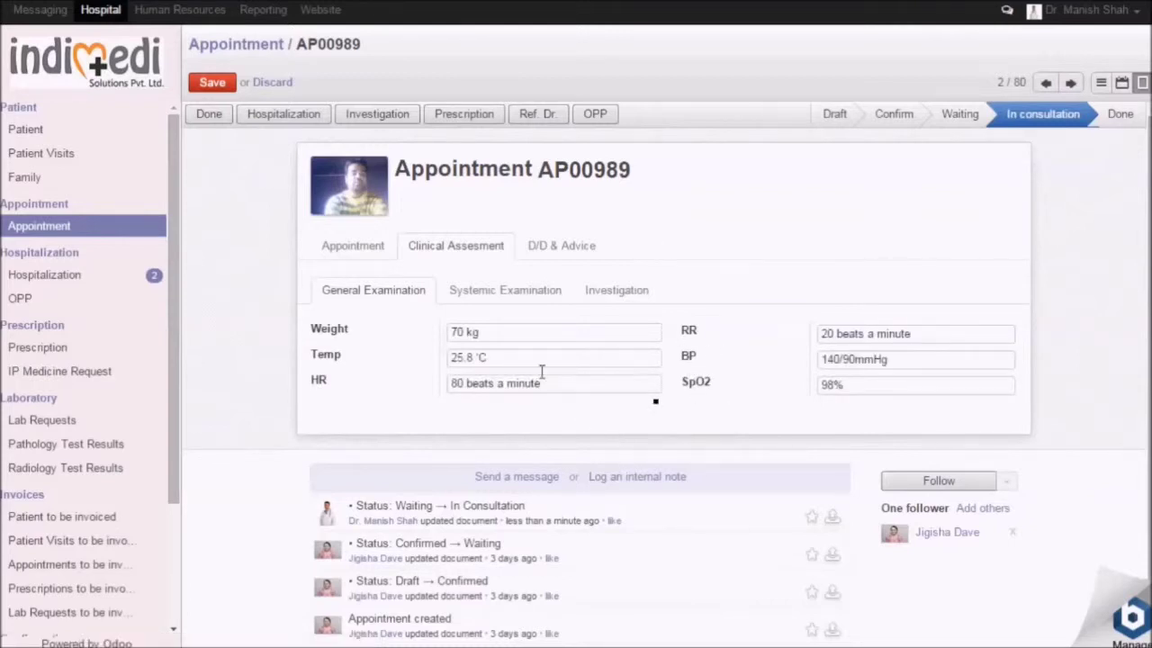
pyautogui.click(519, 298)
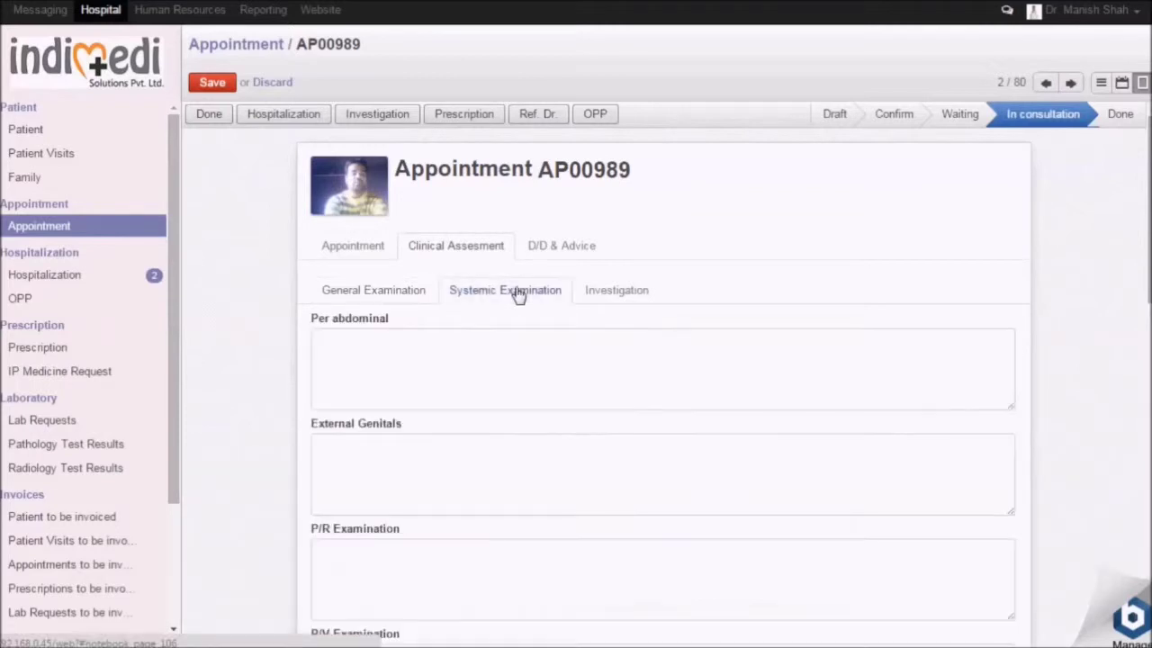
pyautogui.click(645, 367)
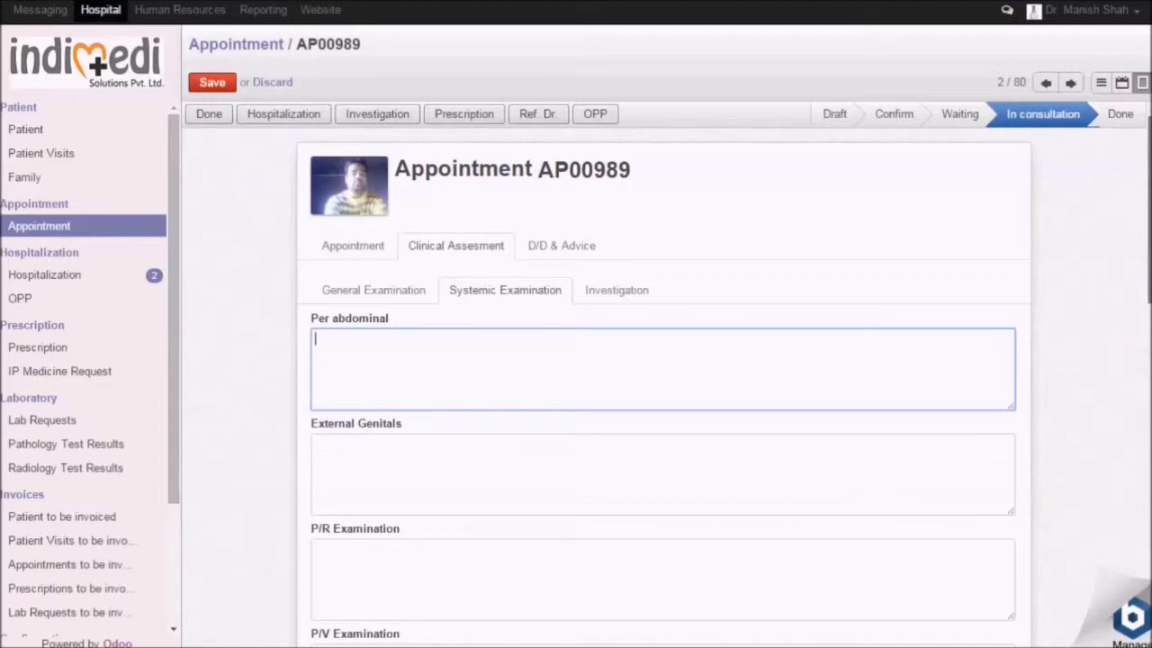
pyautogui.scroll(-3, 667, 373)
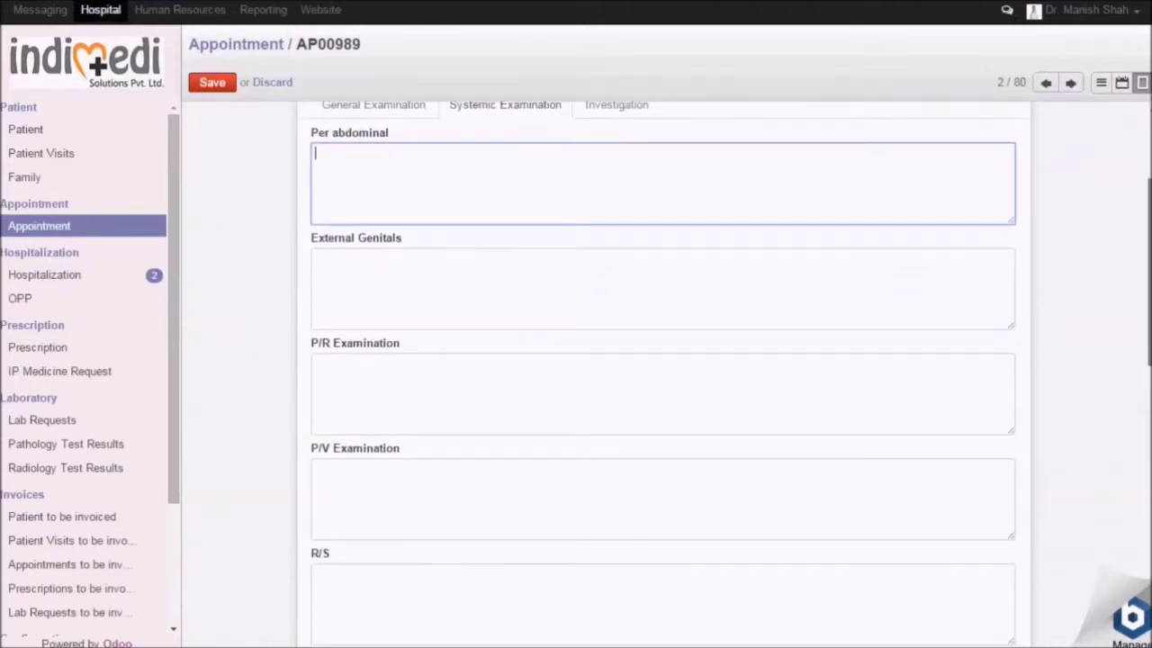
pyautogui.scroll(-3, 663, 373)
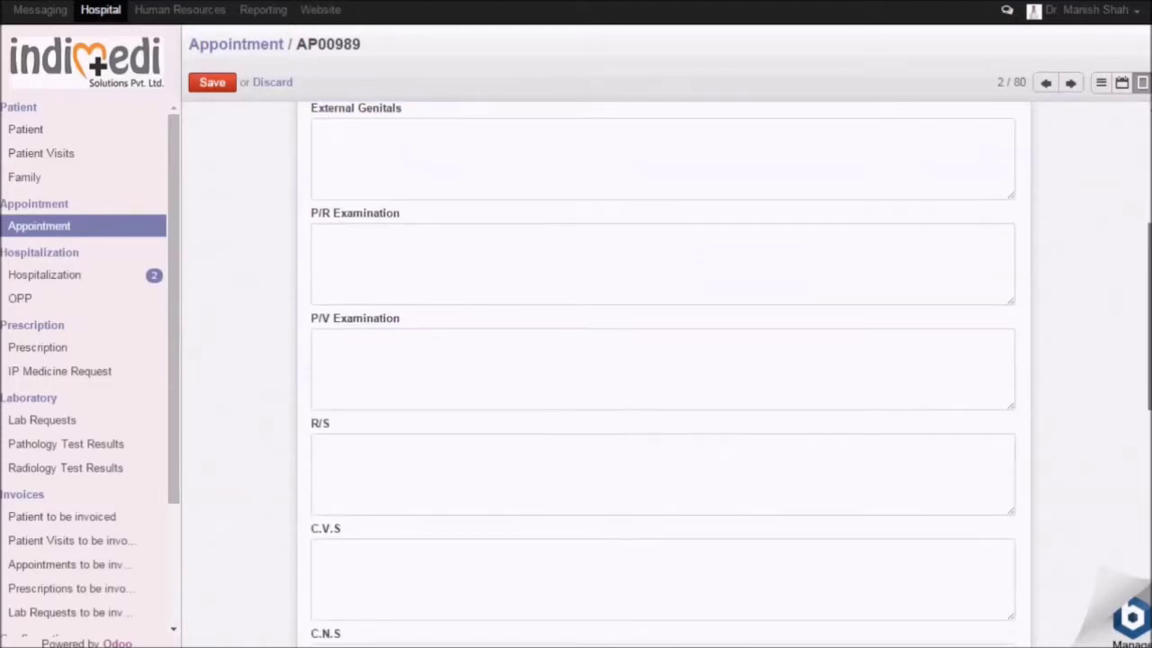
pyautogui.scroll(-3, 663, 373)
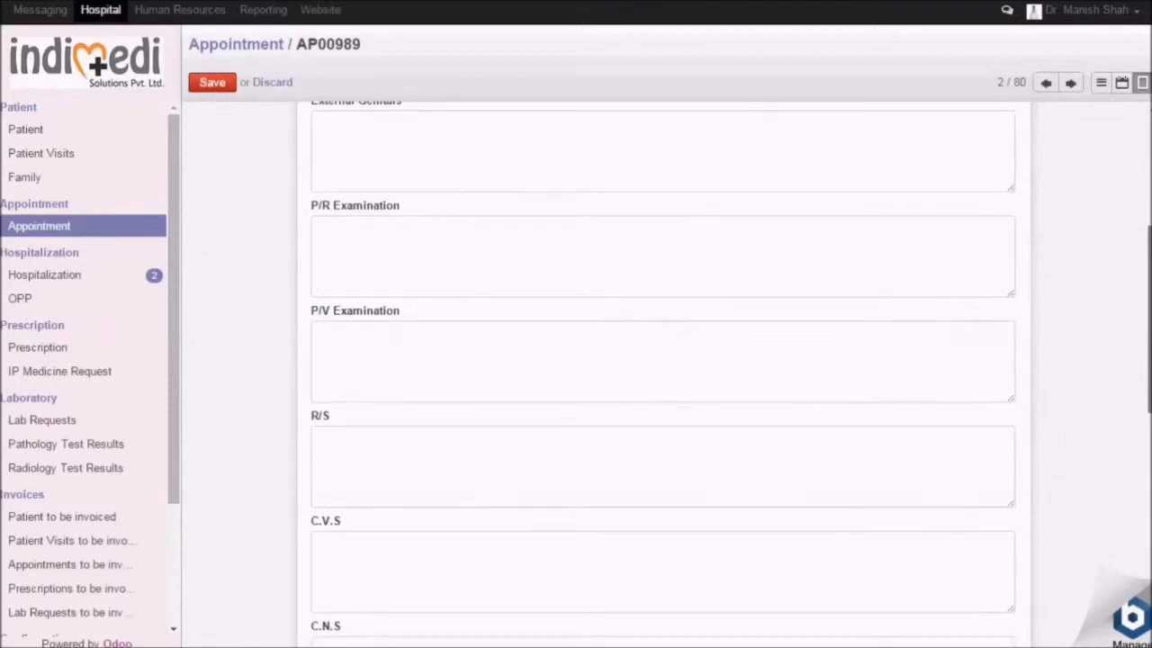
pyautogui.scroll(-3, 663, 374)
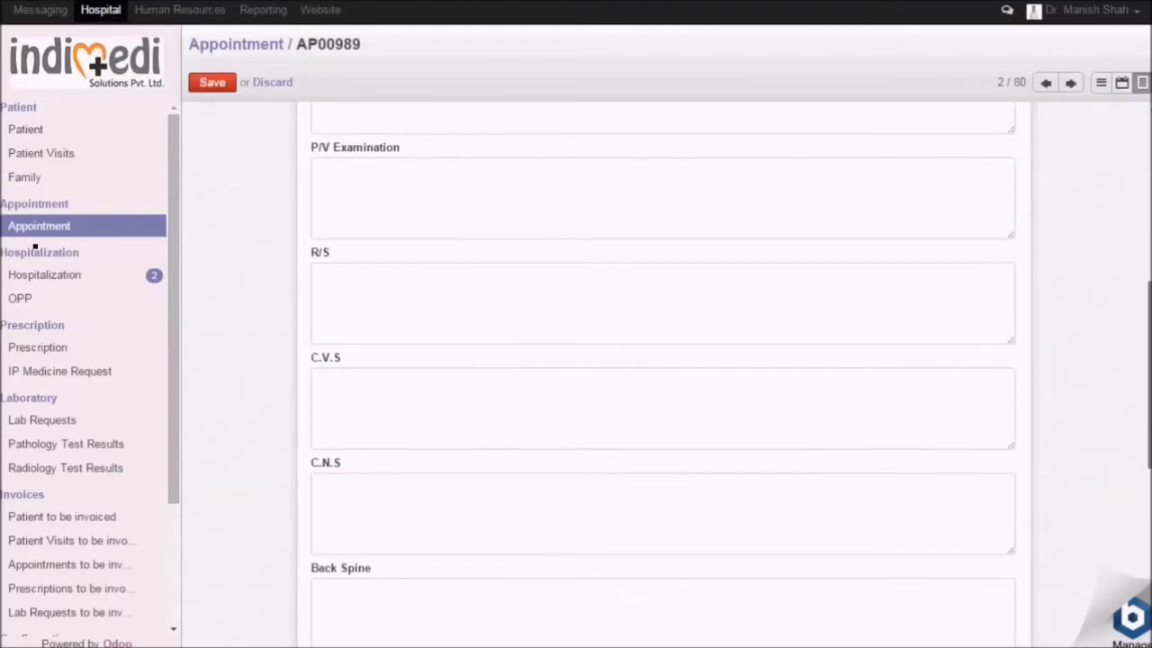
pyautogui.scroll(-3, 663, 374)
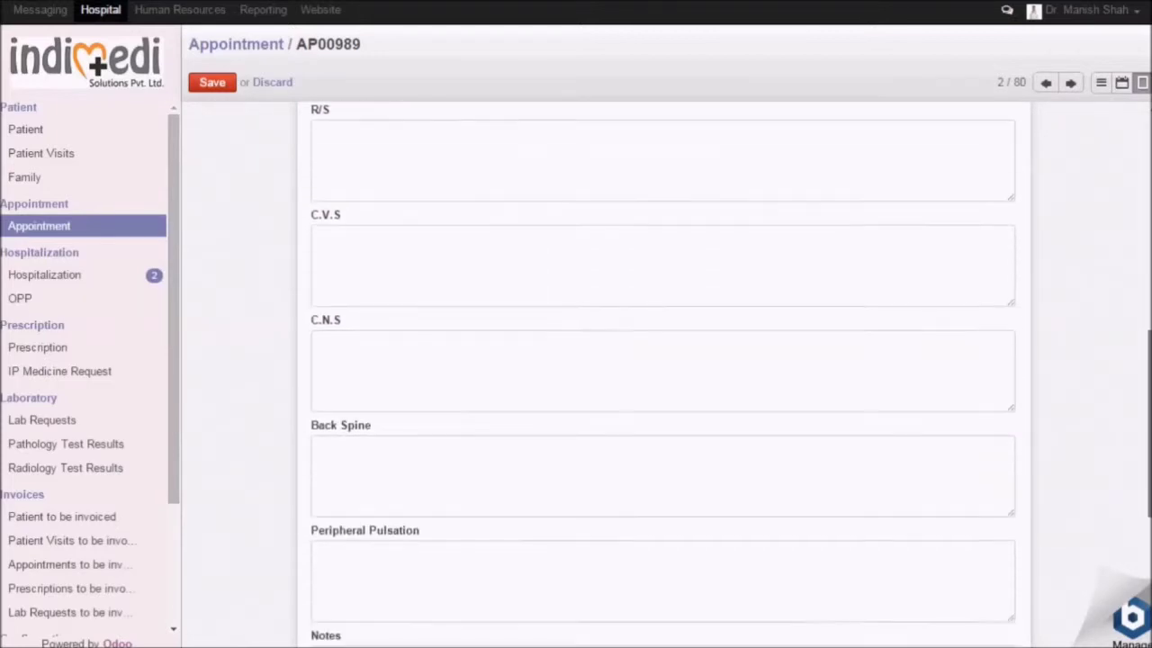
pyautogui.moveTo(1148, 511); pyautogui.dragTo(1149, 518)
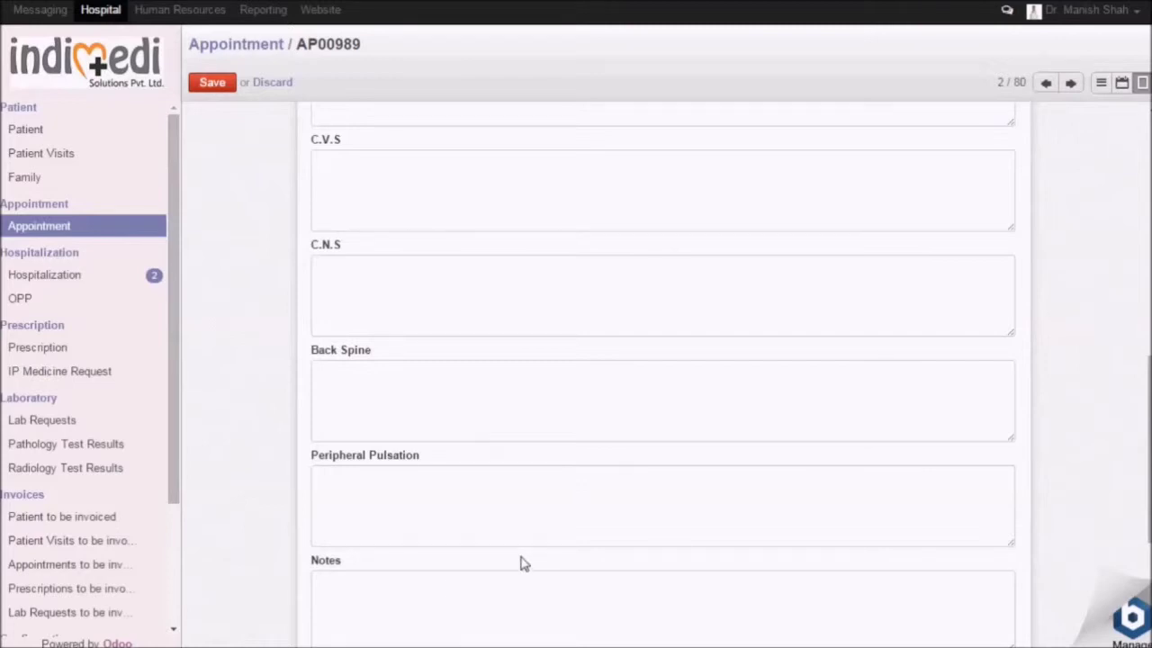
pyautogui.scroll(2, 581, 483)
pyautogui.scroll(-1, 581, 483)
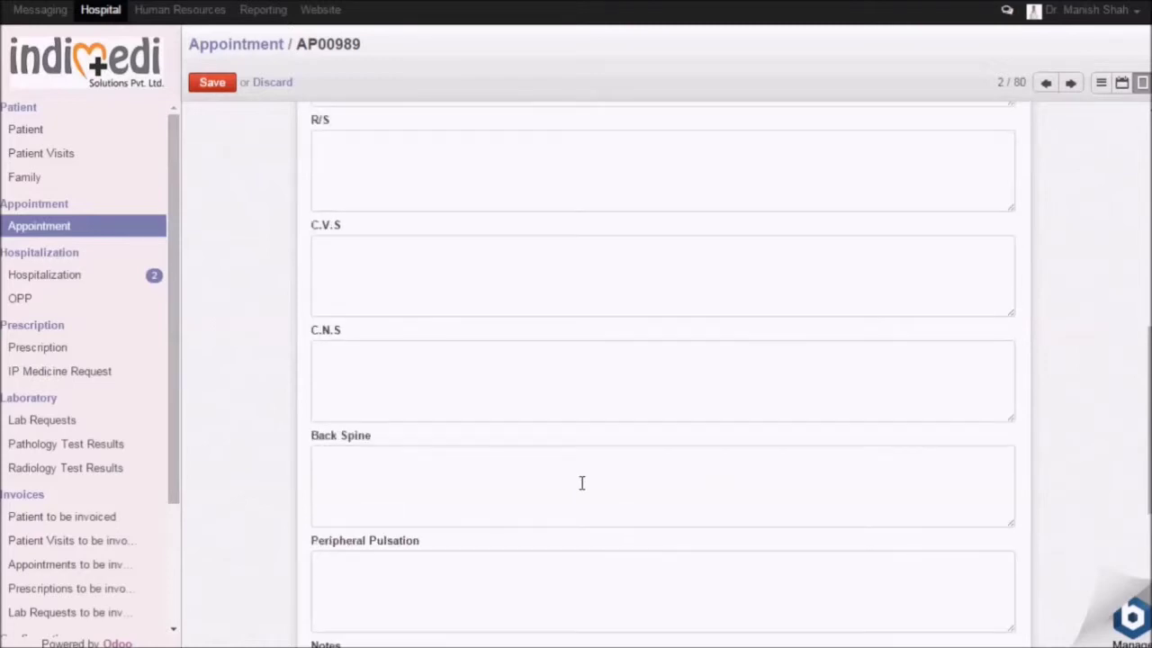
pyautogui.scroll(-2, 581, 483)
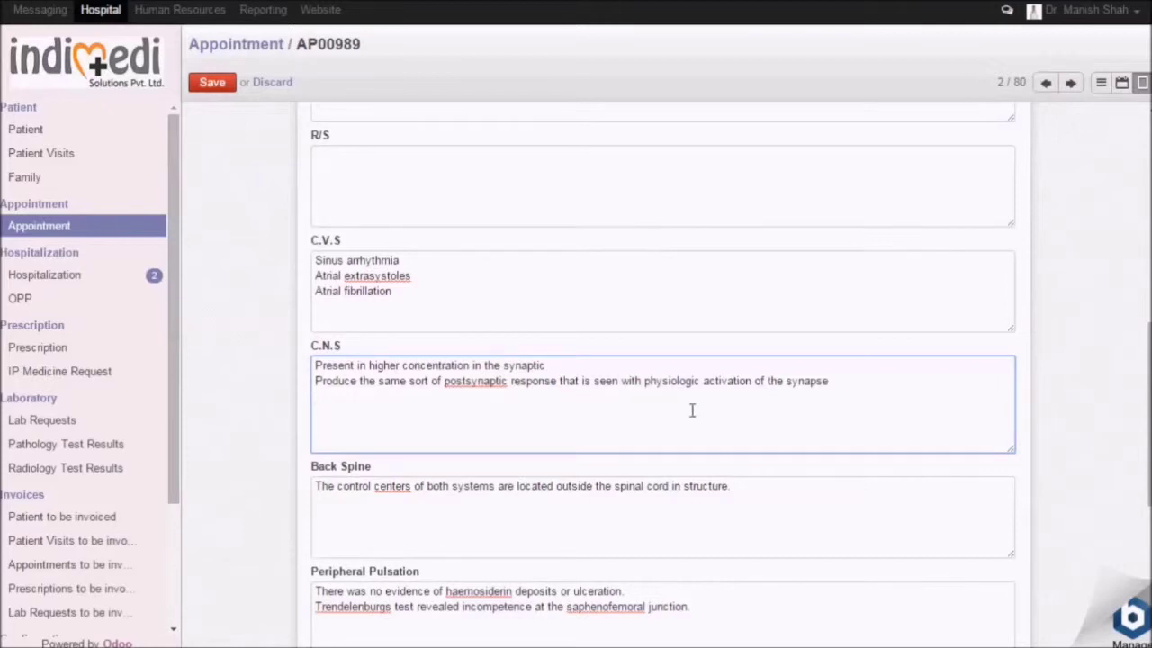
pyautogui.scroll(-2, 694, 412)
pyautogui.scroll(10, 695, 411)
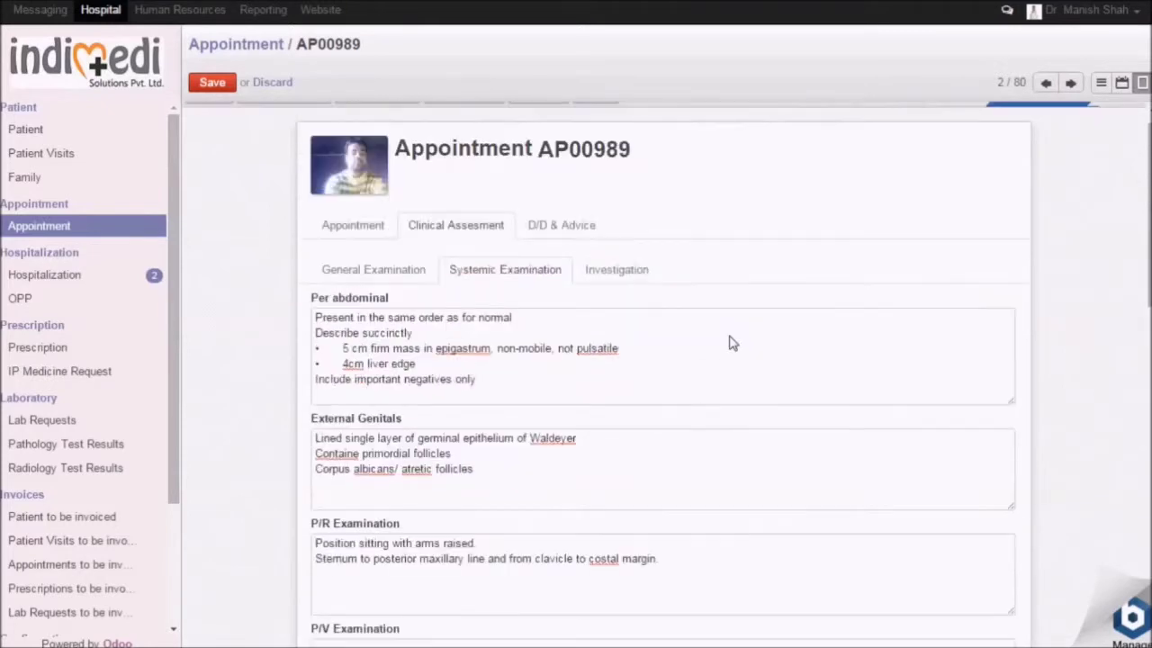
# Fill in the blood, radiological and urine investigation results and the differential diagnosis with medical advice, saving the appointment
pyautogui.click(627, 284)
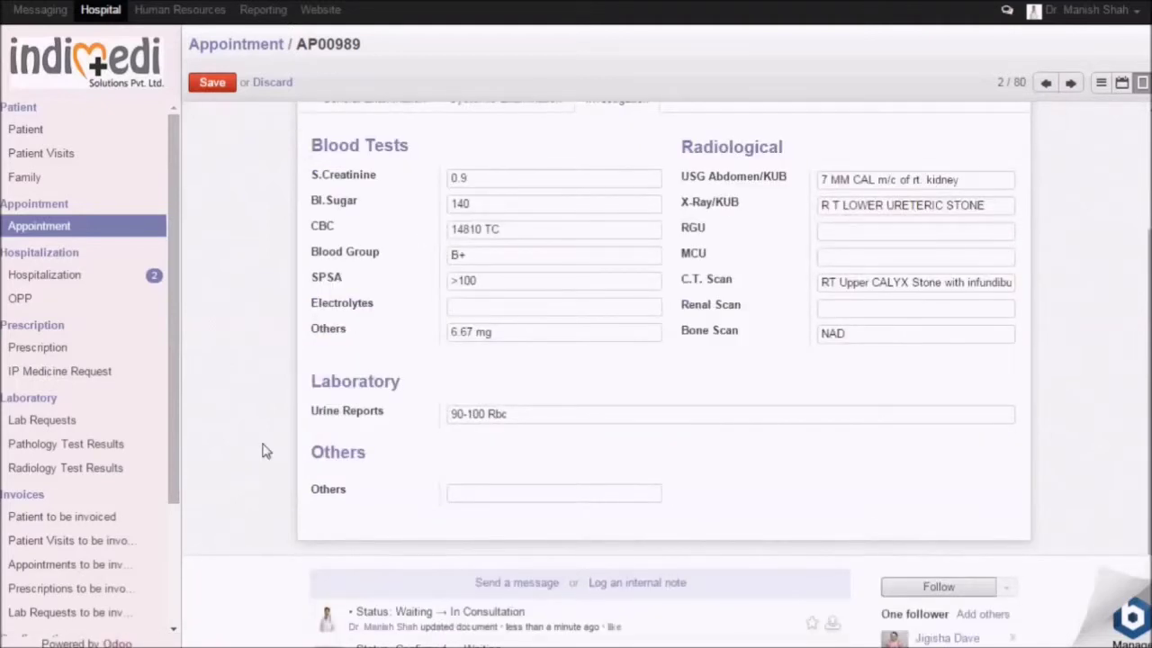
pyautogui.scroll(3, 266, 451)
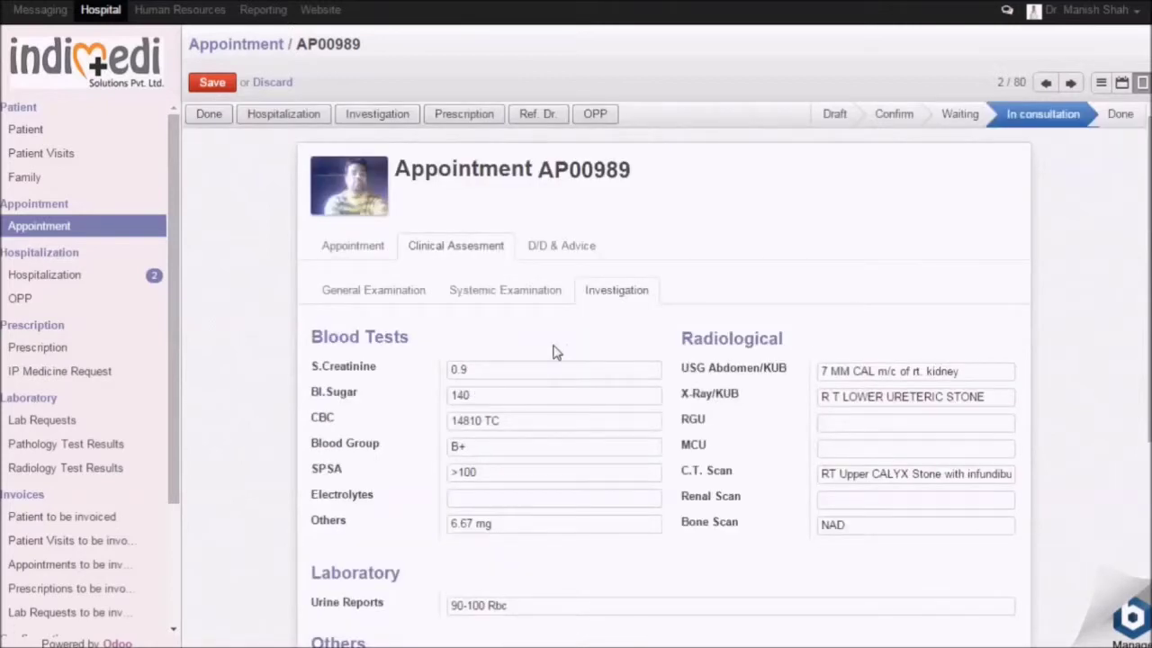
pyautogui.click(556, 250)
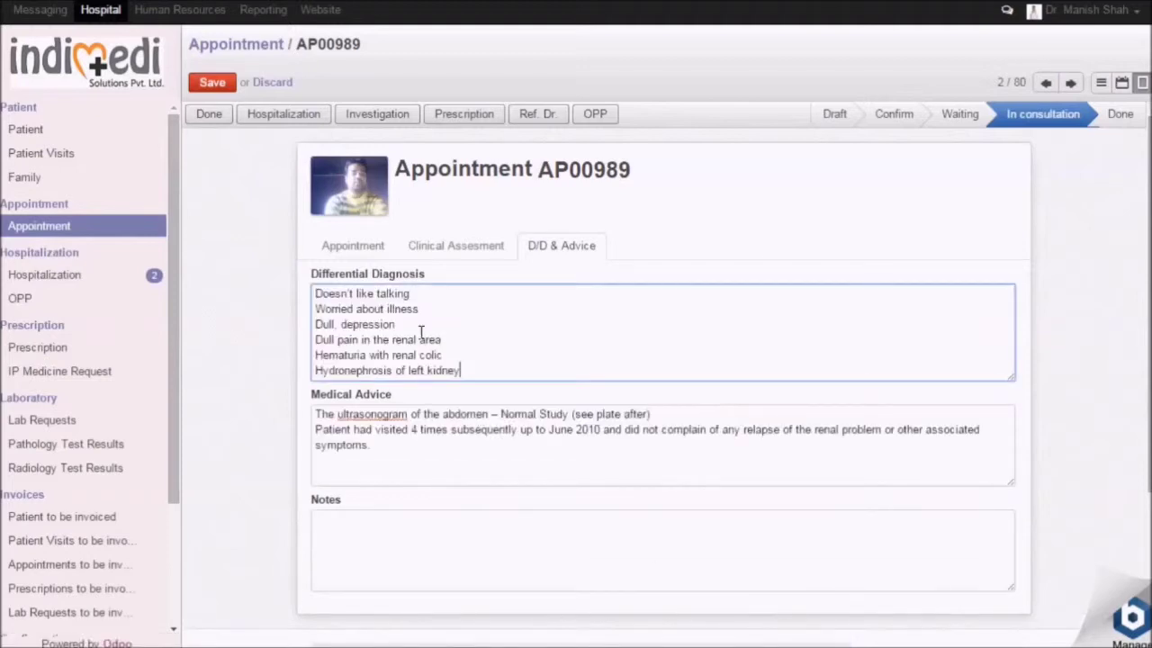
pyautogui.click(214, 83)
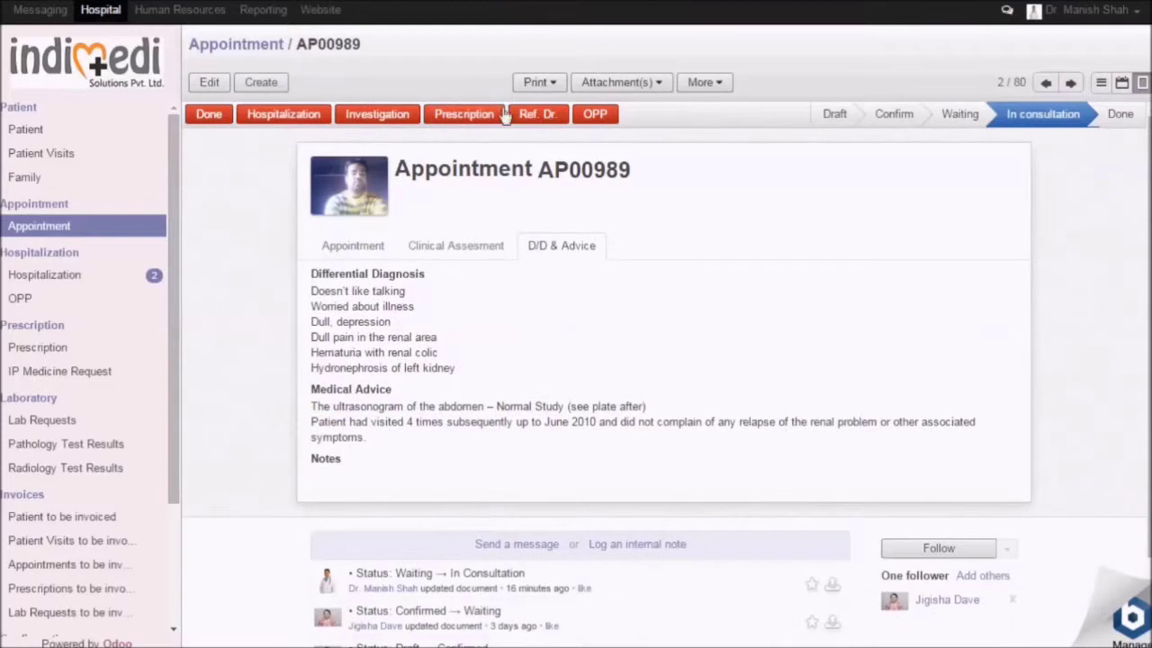
# Generate the appointment's Consultation Report, review it in a maximized window and close it
pyautogui.click(555, 83)
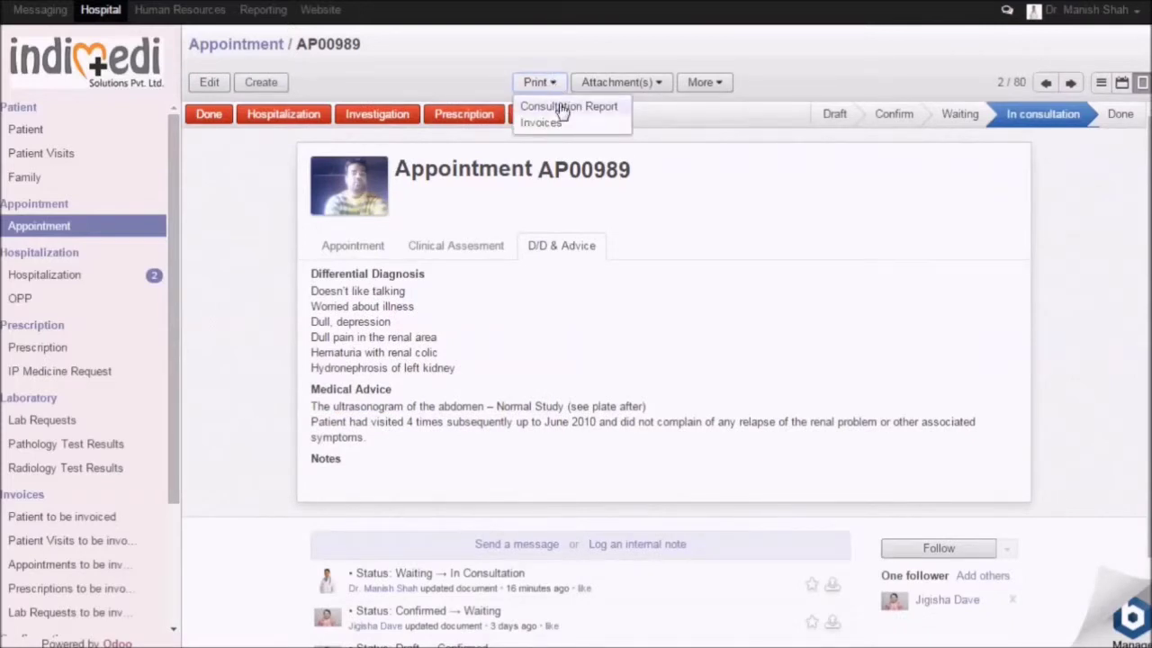
pyautogui.click(562, 107)
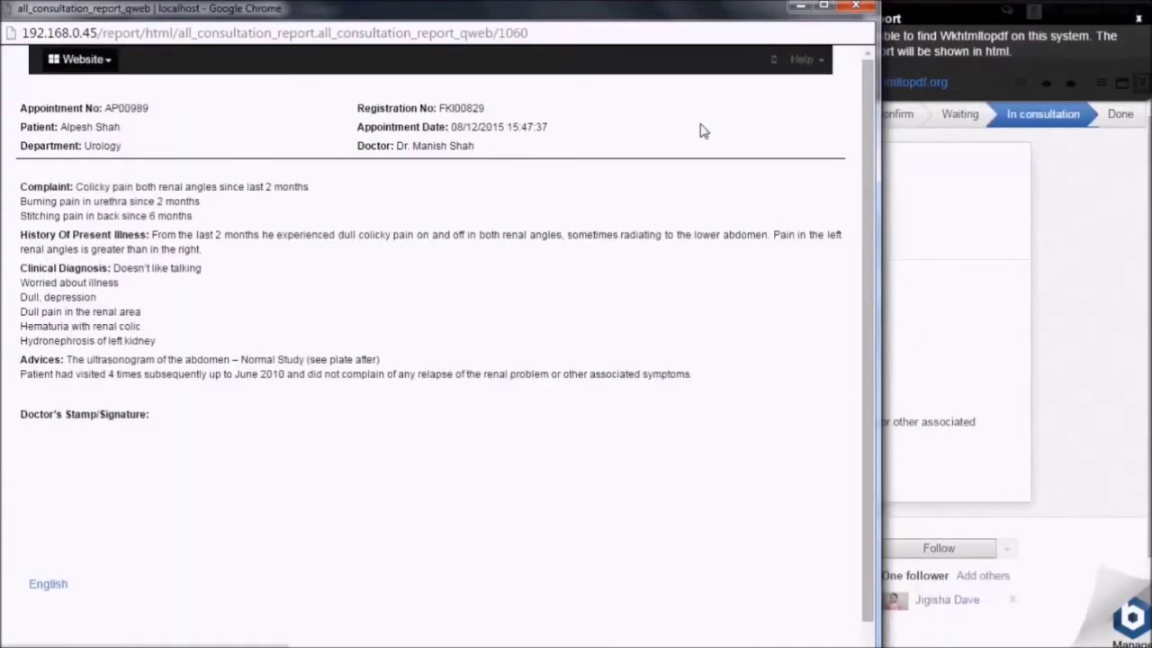
pyautogui.click(825, 6)
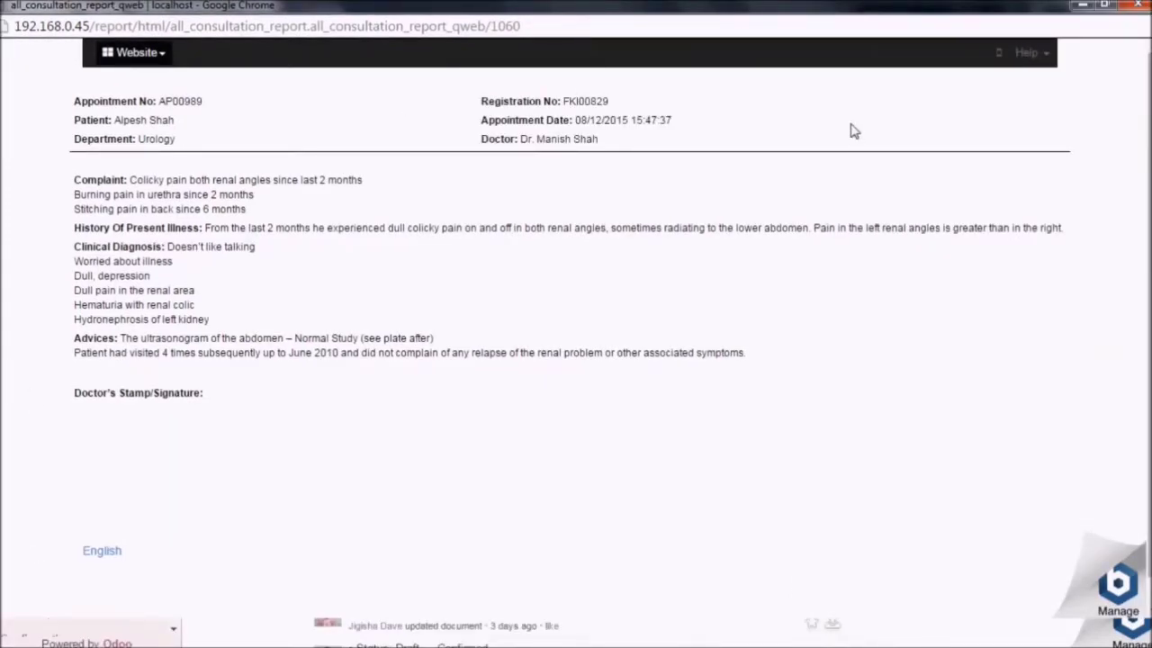
pyautogui.click(1139, 5)
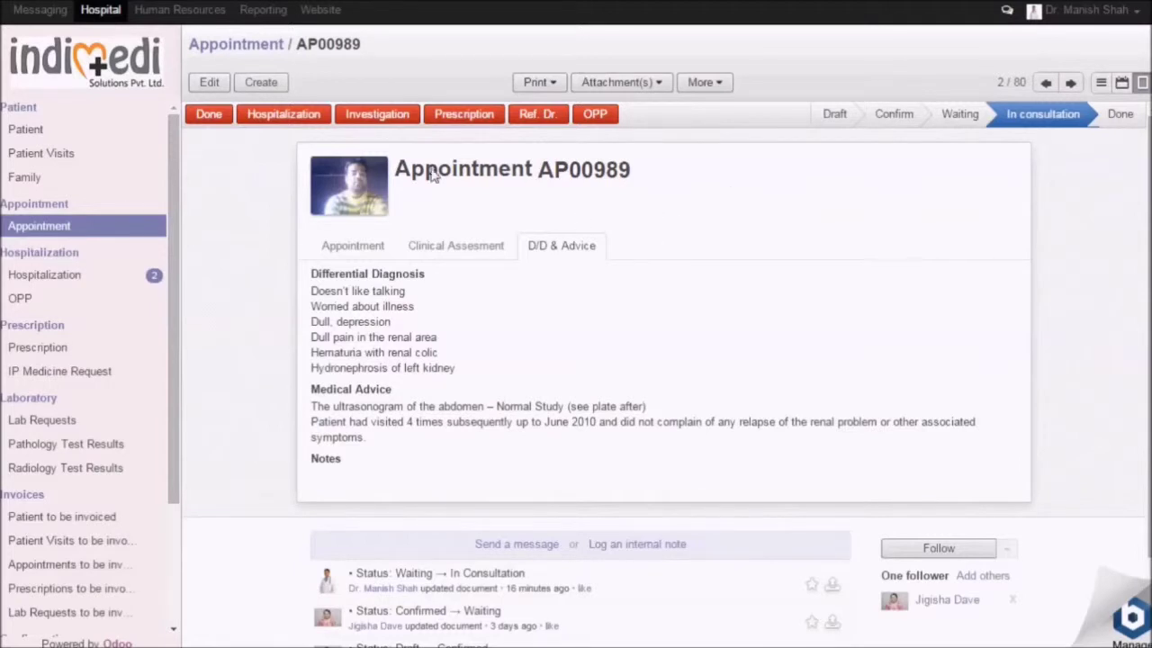
# Create an investigation request from the appointment with Unipath Pathology as the laboratory
pyautogui.click(361, 119)
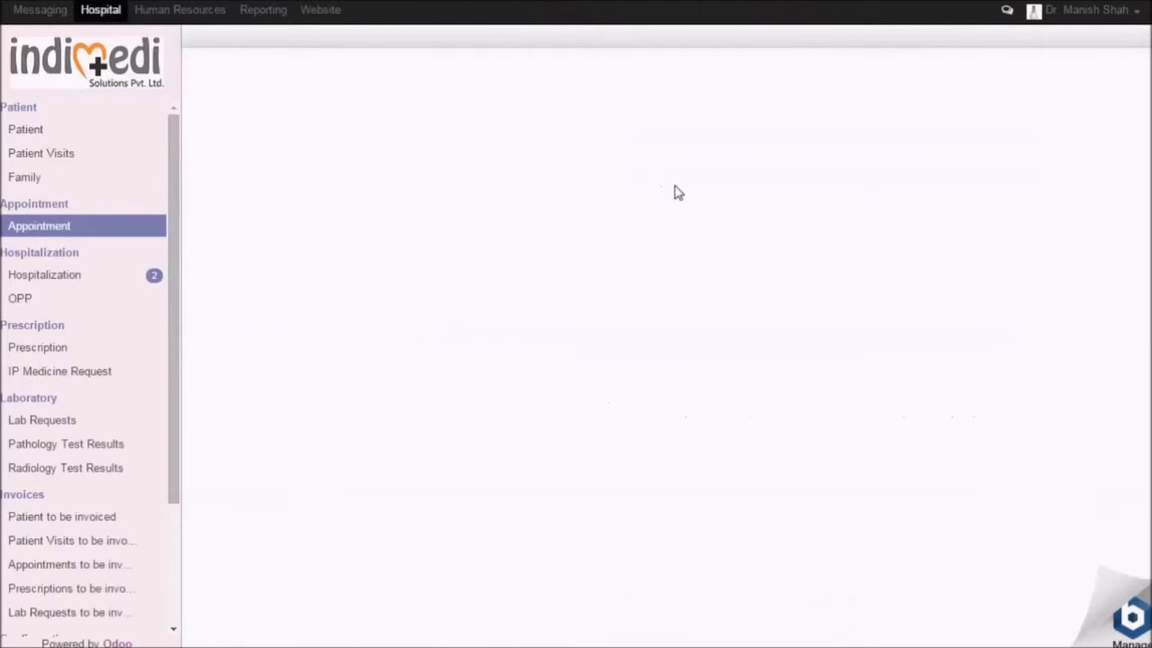
pyautogui.click(214, 83)
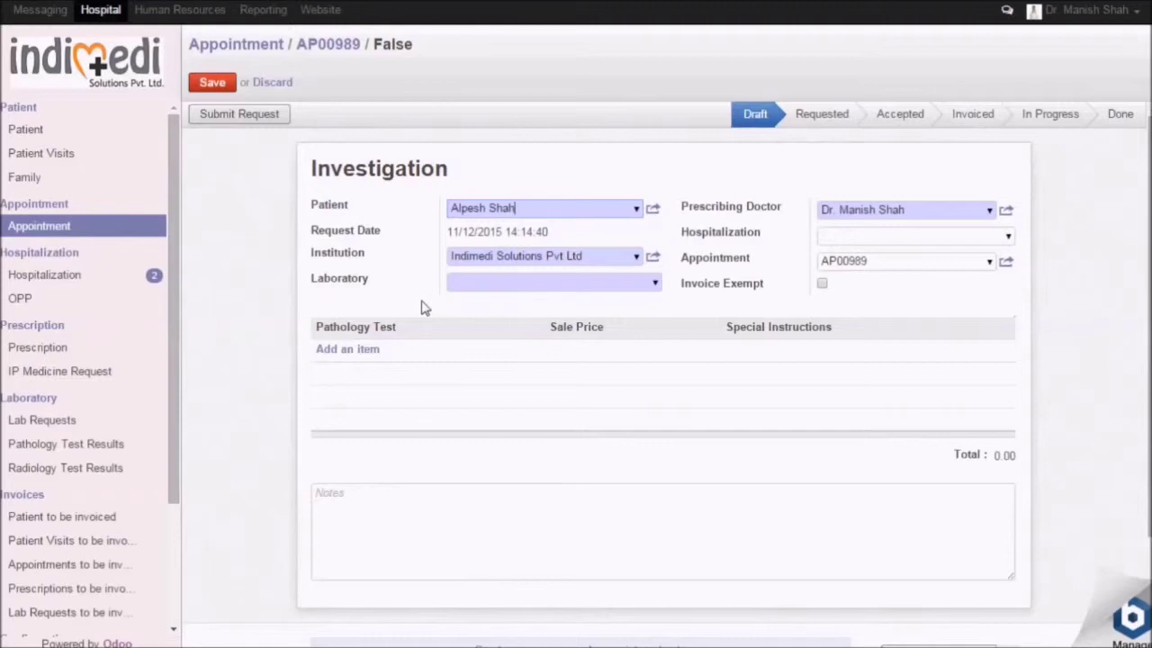
pyautogui.click(654, 285)
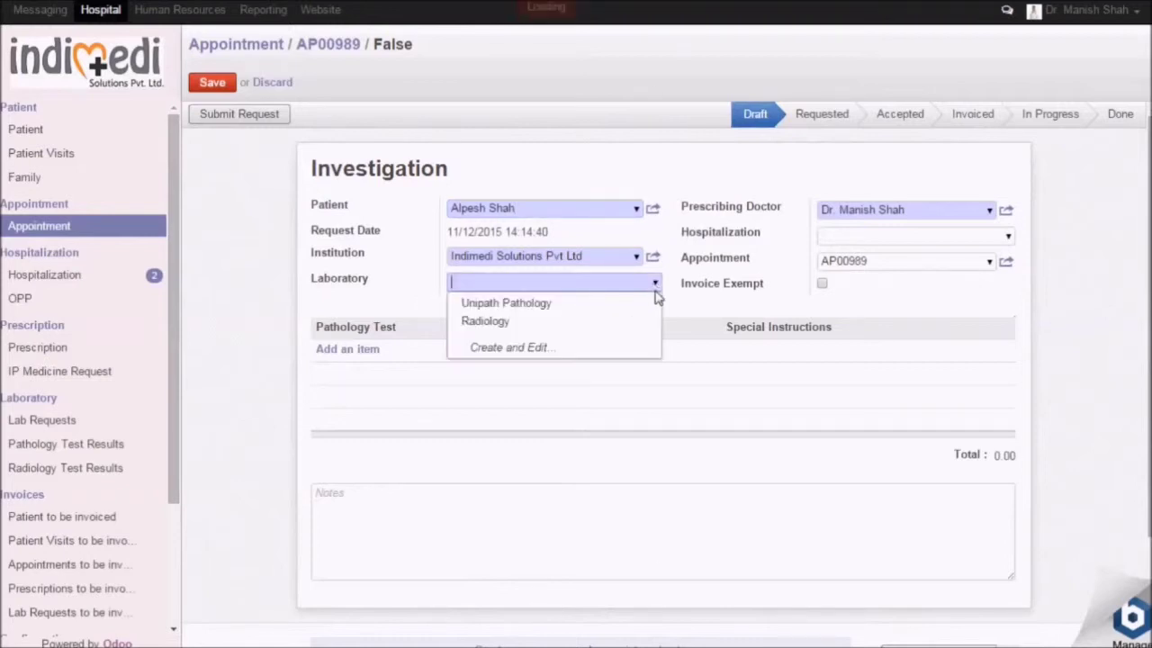
pyautogui.click(594, 306)
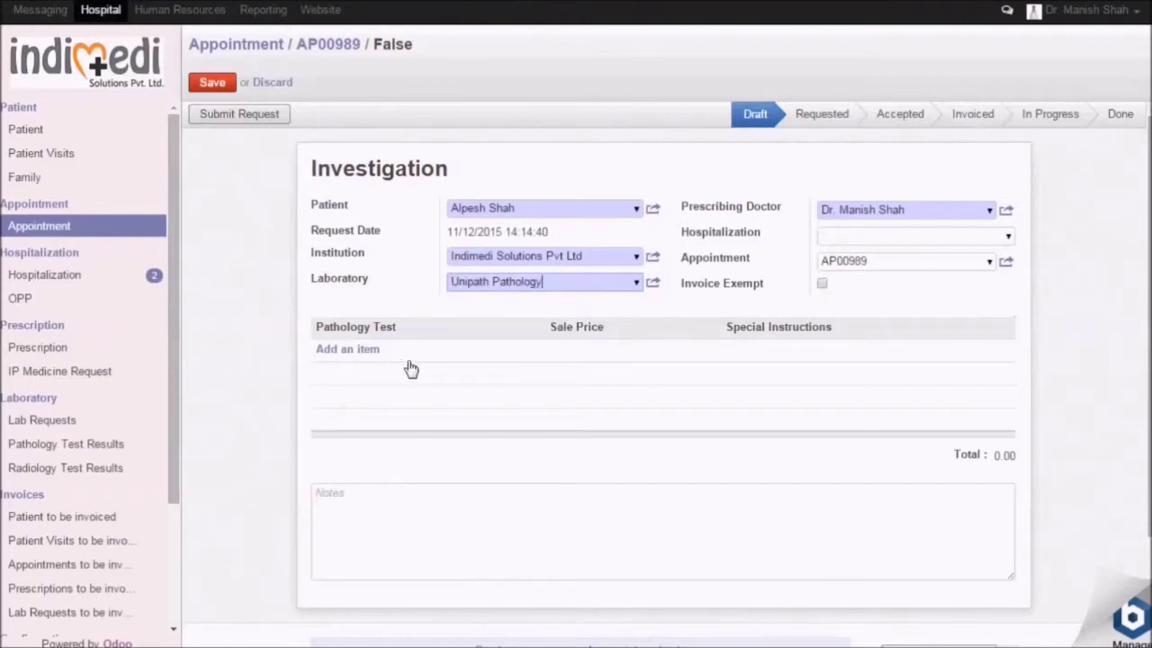
# Add a CBC pathology test with special instructions "To diagnose a specific disease or condition, including anemia or infection and To monitor a medical condition"
pyautogui.click(351, 350)
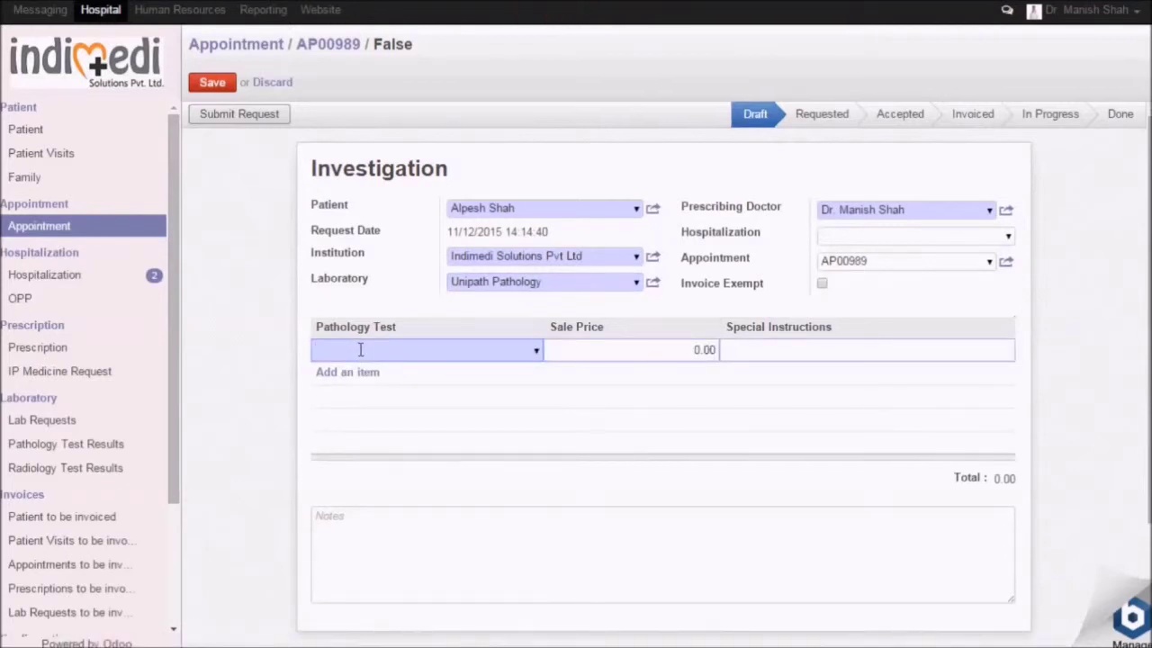
pyautogui.write('CBC')
pyautogui.press('Return')
pyautogui.click(949, 353)
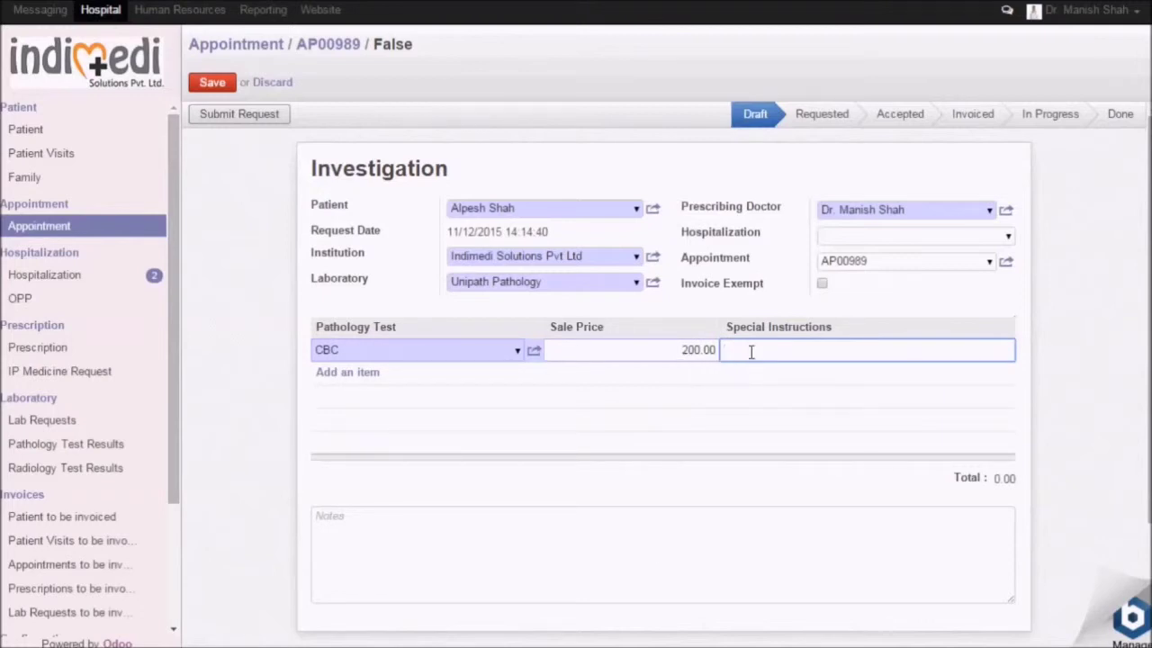
pyautogui.hotkey('ctrl', 'v')
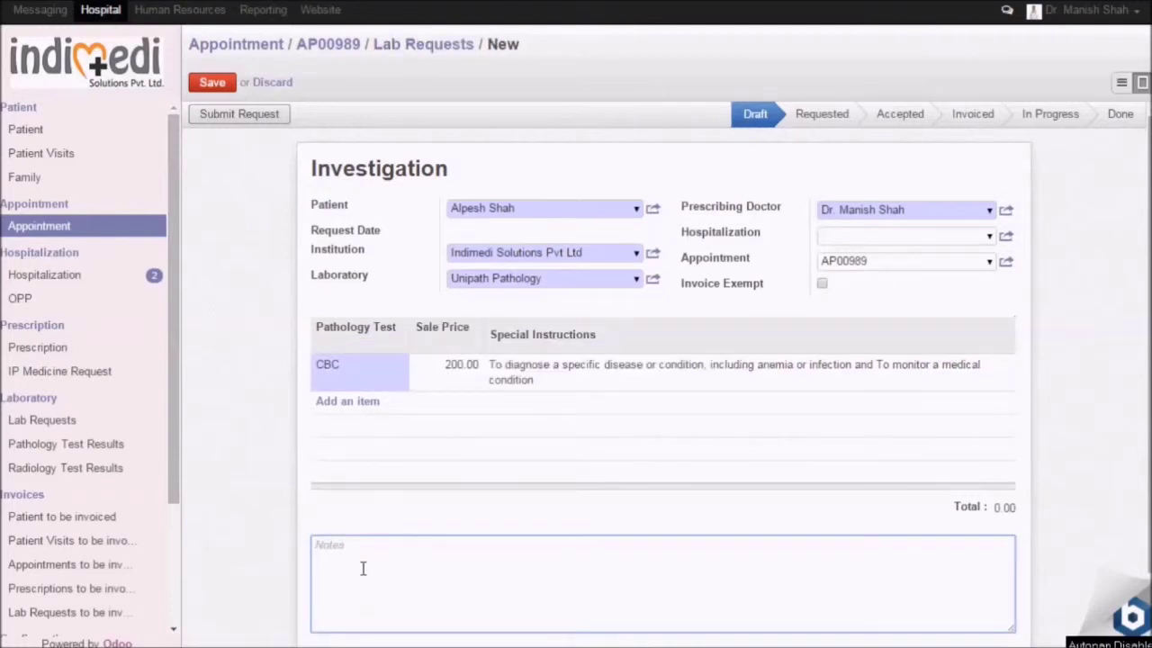
# Add notes on drawing blood inside the elbow, antiseptic cleaning and the upper-arm elastic band, saving and submitting the investigation request
pyautogui.write('Blood is typically drawn from a vein inside the elbow. The site will be cleaned with an antiseptic. Your healthcare provider will wrap an elastic band around your upper arm to make your vein swell with blood')
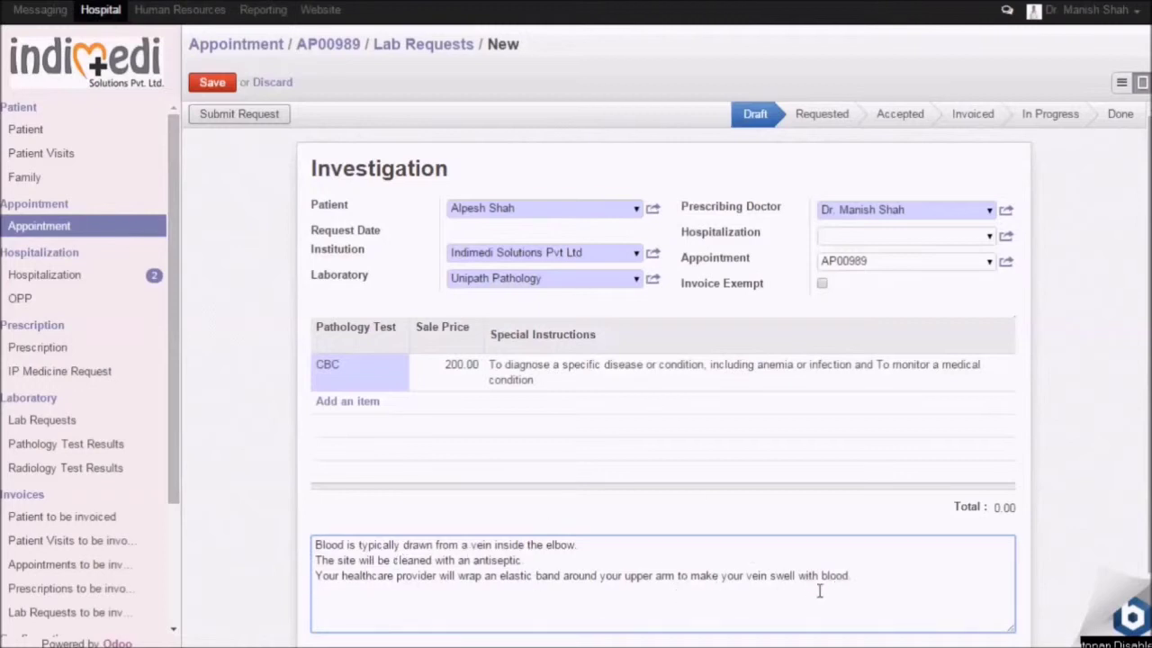
pyautogui.click(212, 84)
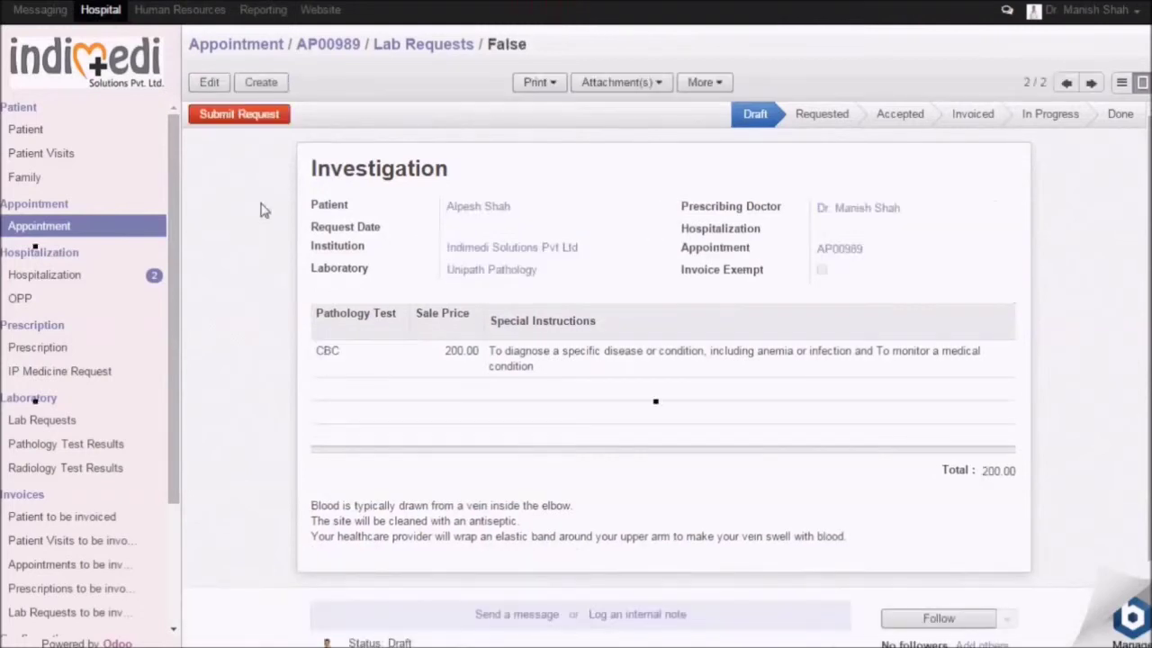
pyautogui.click(232, 120)
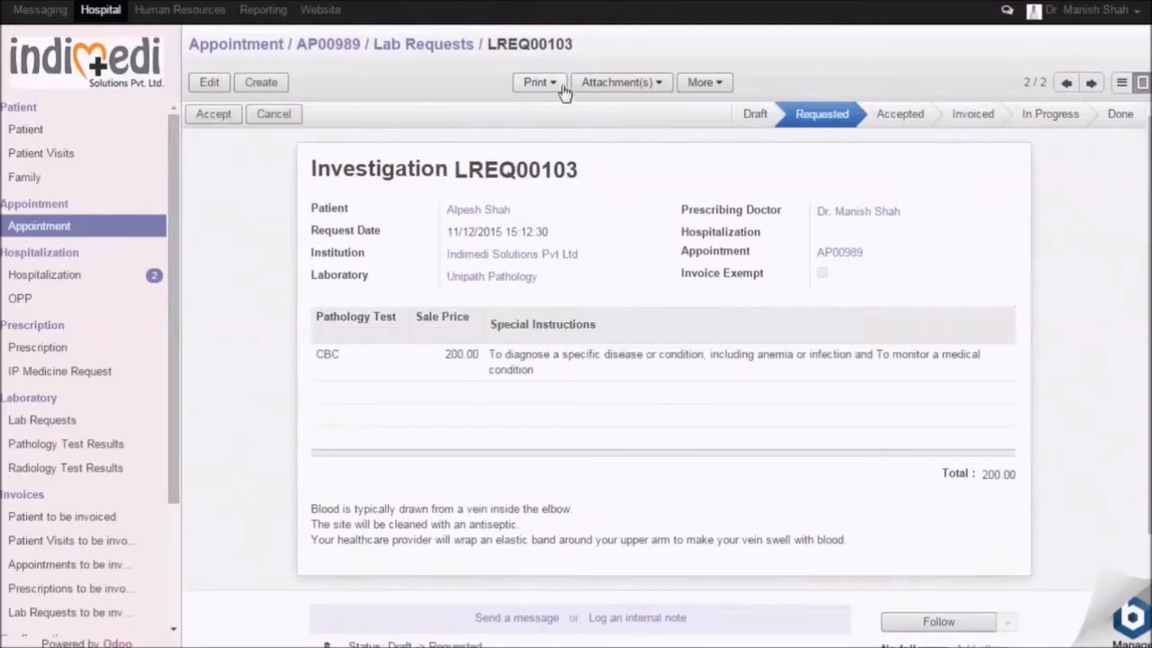
# Generate the investigation request's laboratory prescription report, review it in a maximized window and close it
pyautogui.click(557, 86)
pyautogui.click(566, 108)
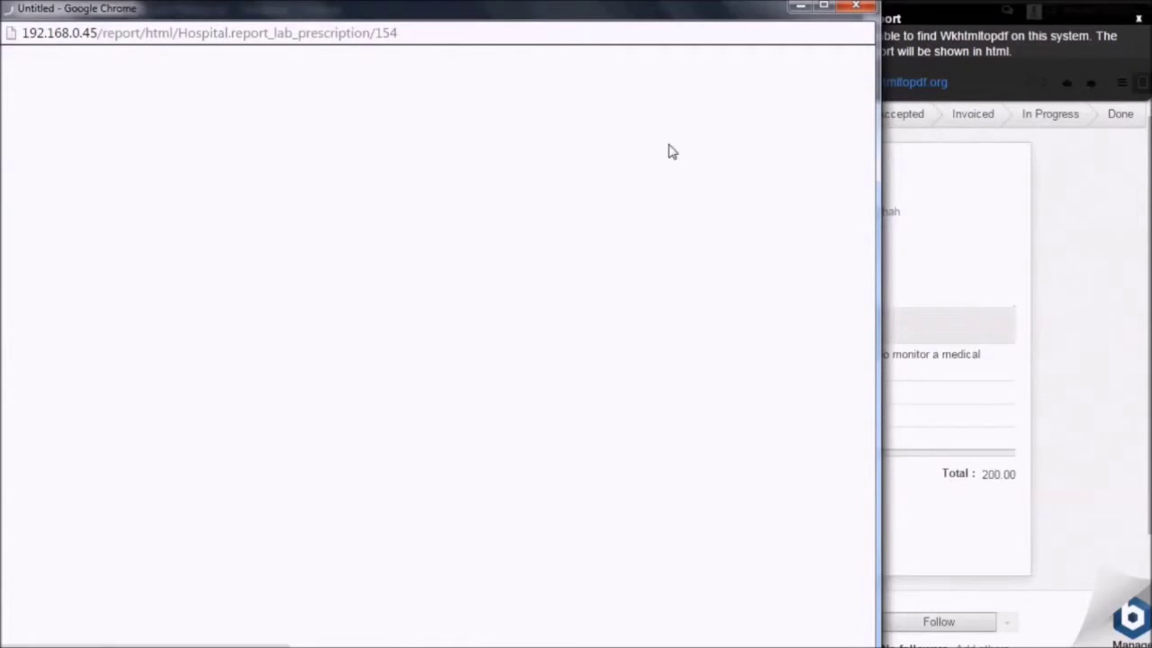
pyautogui.click(823, 7)
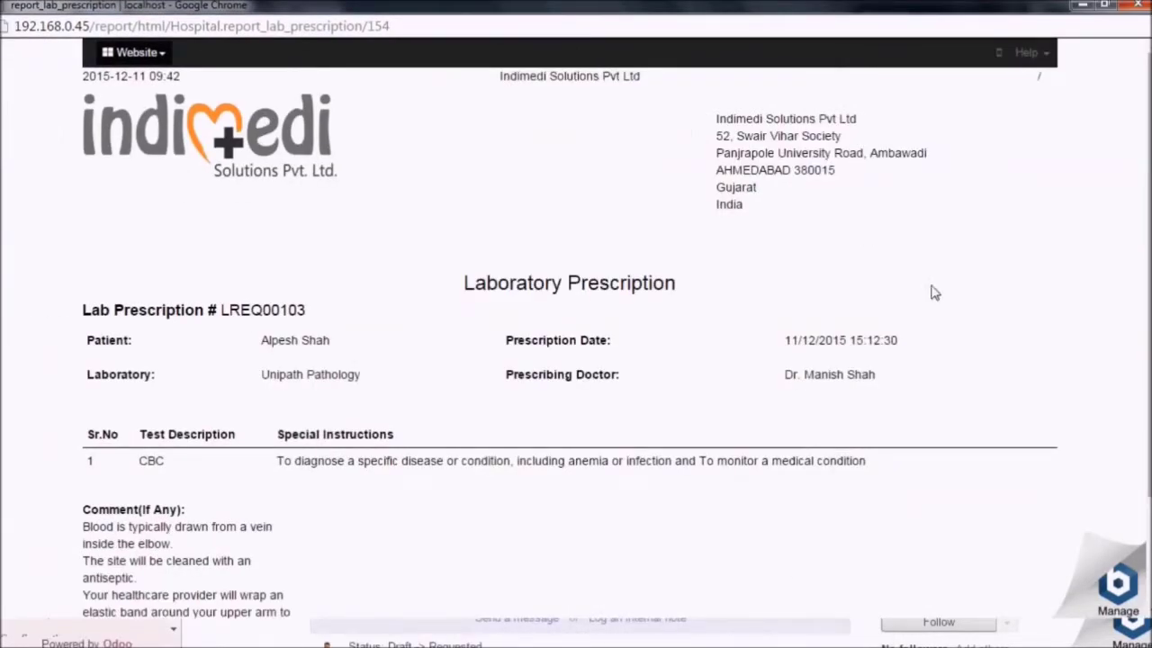
pyautogui.scroll(-2, 972, 312)
pyautogui.scroll(2, 966, 311)
pyautogui.click(1138, 6)
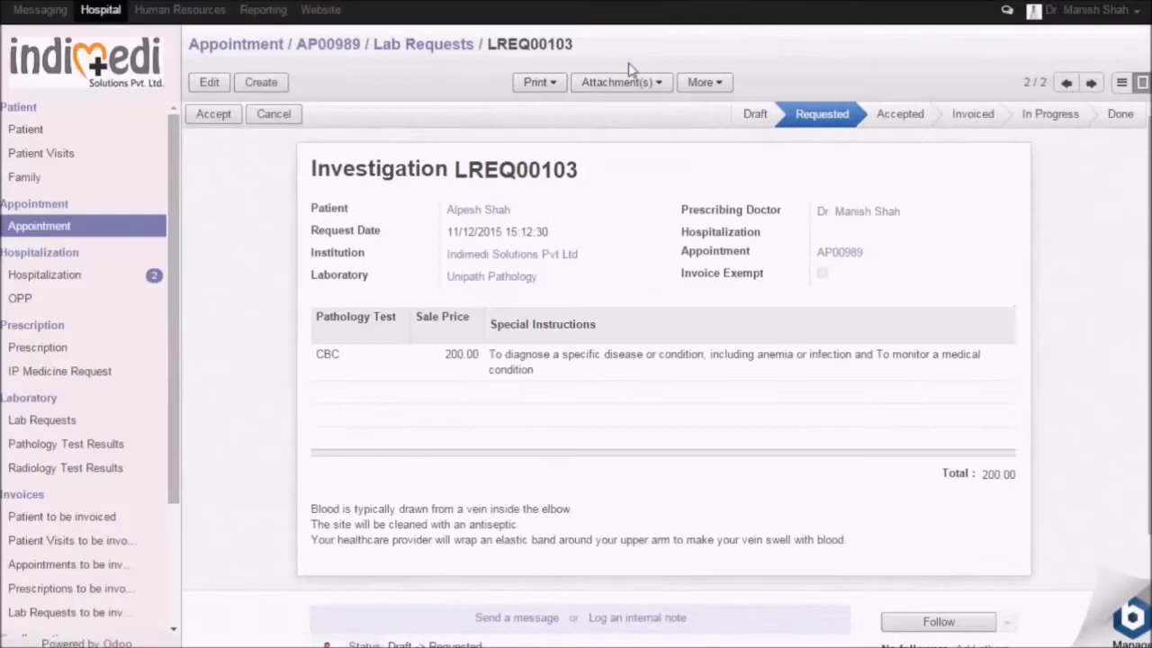
# Return to the patient's appointment and open its prescriptions for a new prescription order
pyautogui.click(329, 45)
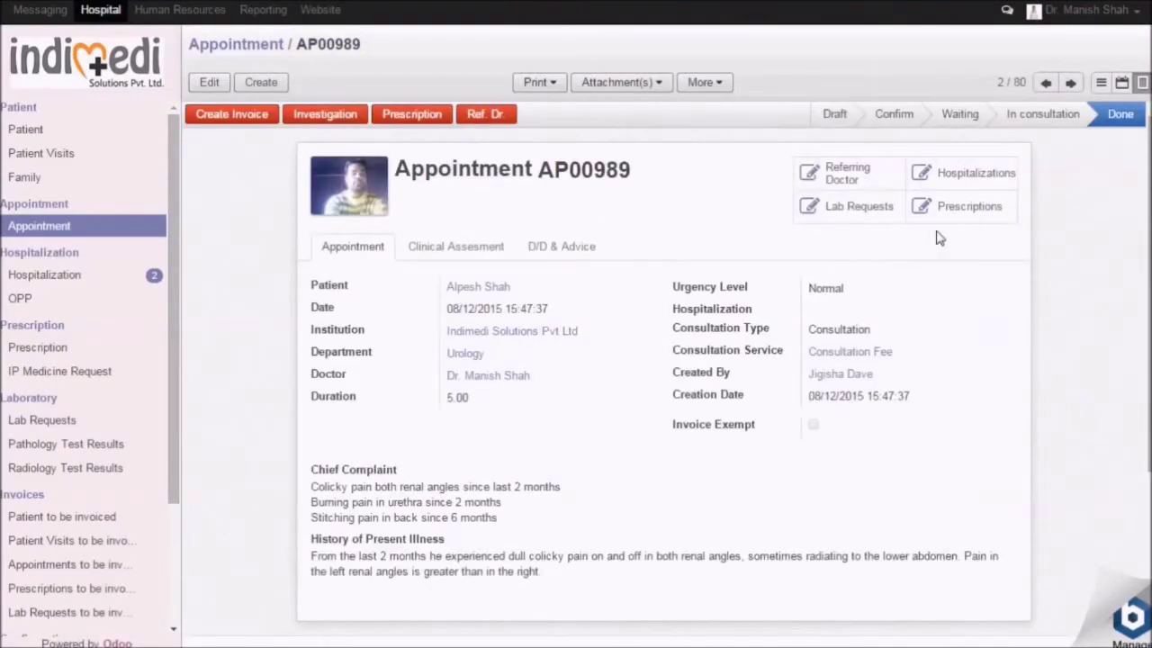
pyautogui.click(961, 209)
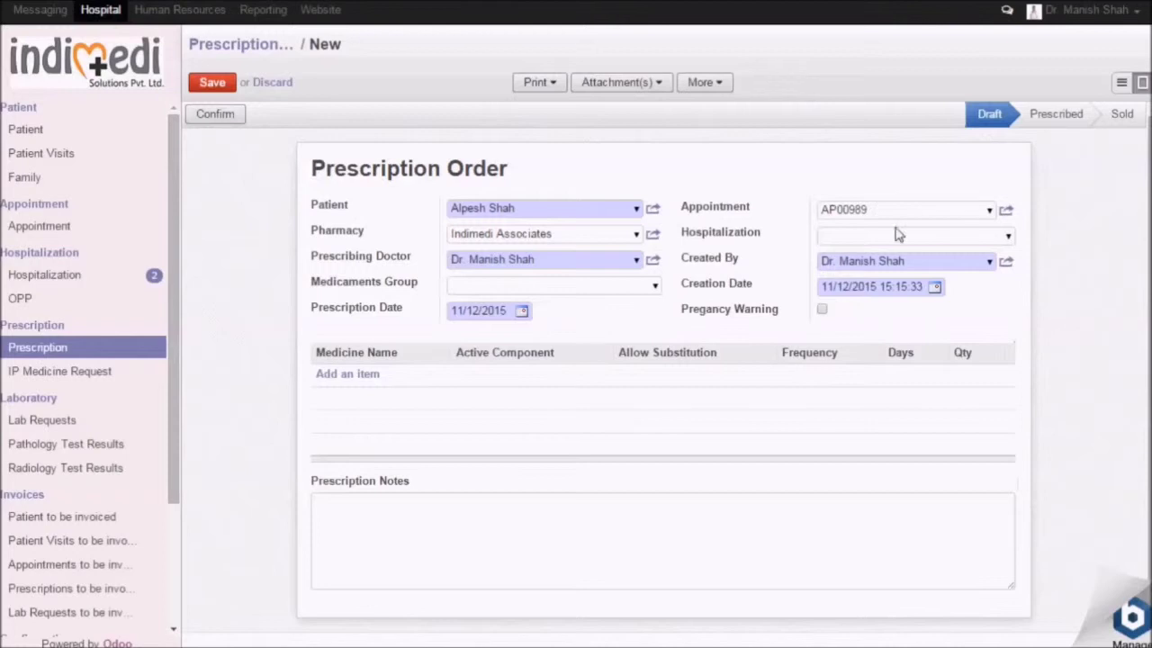
pyautogui.click(335, 374)
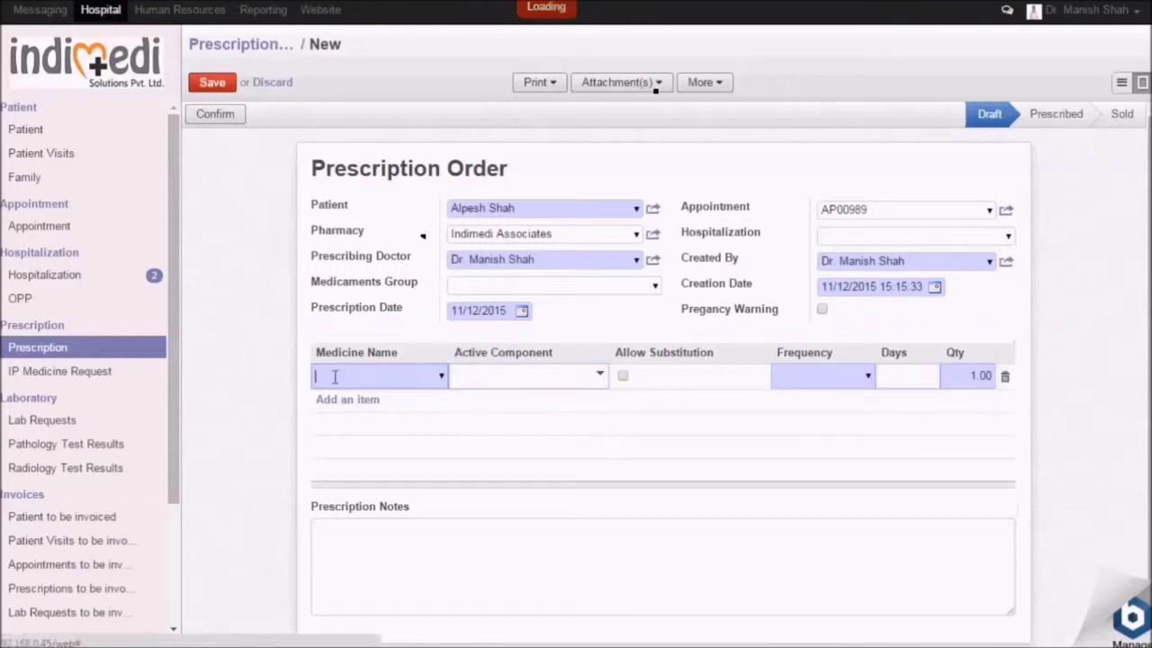
pyautogui.click(443, 376)
pyautogui.click(428, 340)
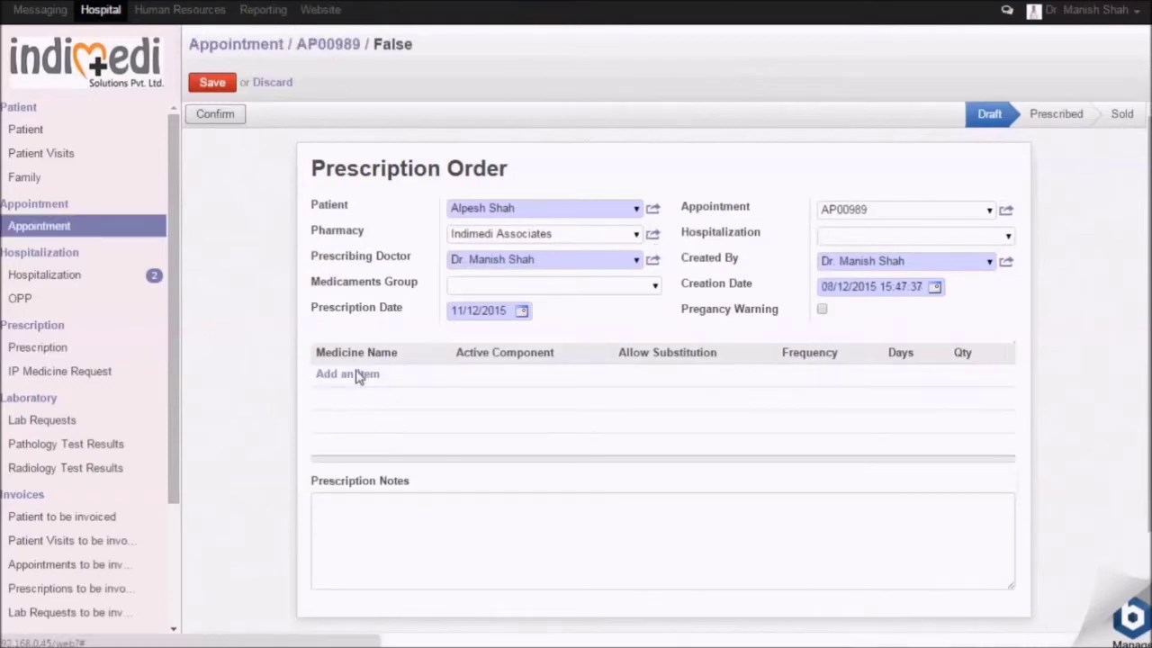
# Add TRYPTOMER 25MG to the prescription order, 1 time per day for 10 days, quantity 10, with substitution allowed
pyautogui.click(357, 375)
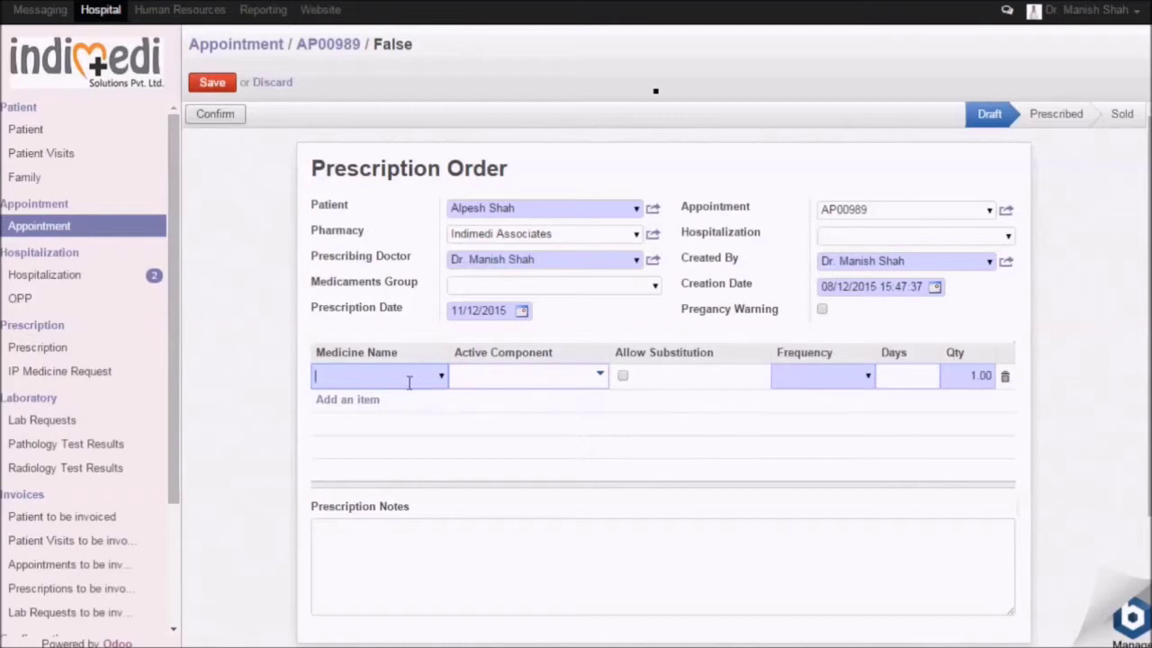
pyautogui.write('Try')
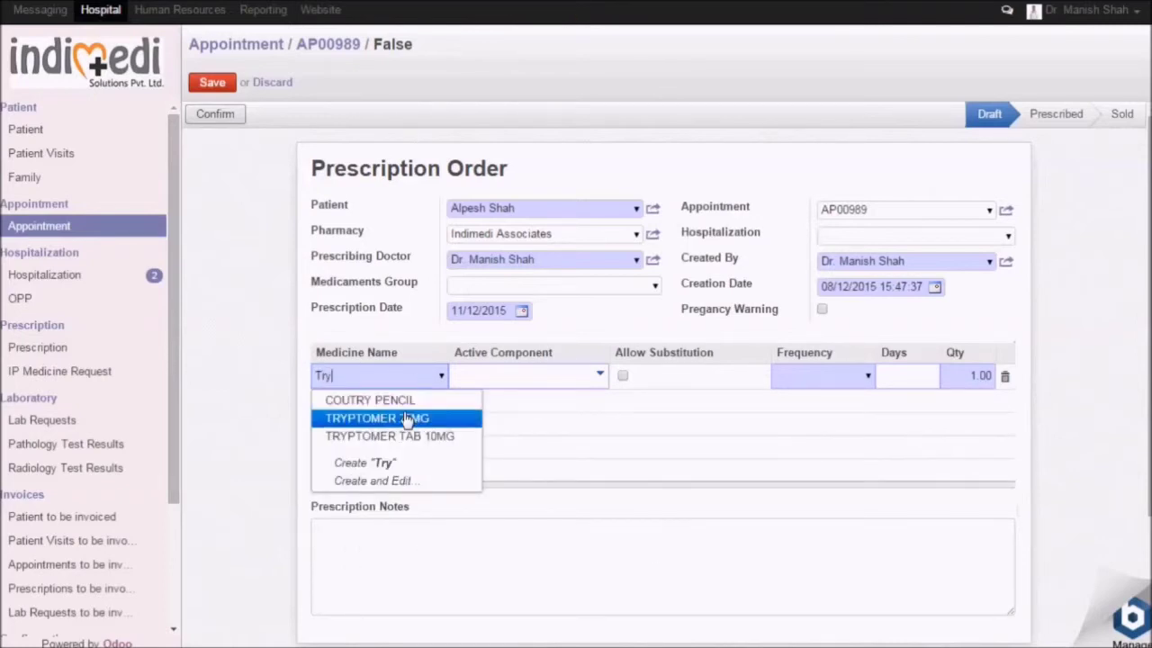
pyautogui.click(407, 419)
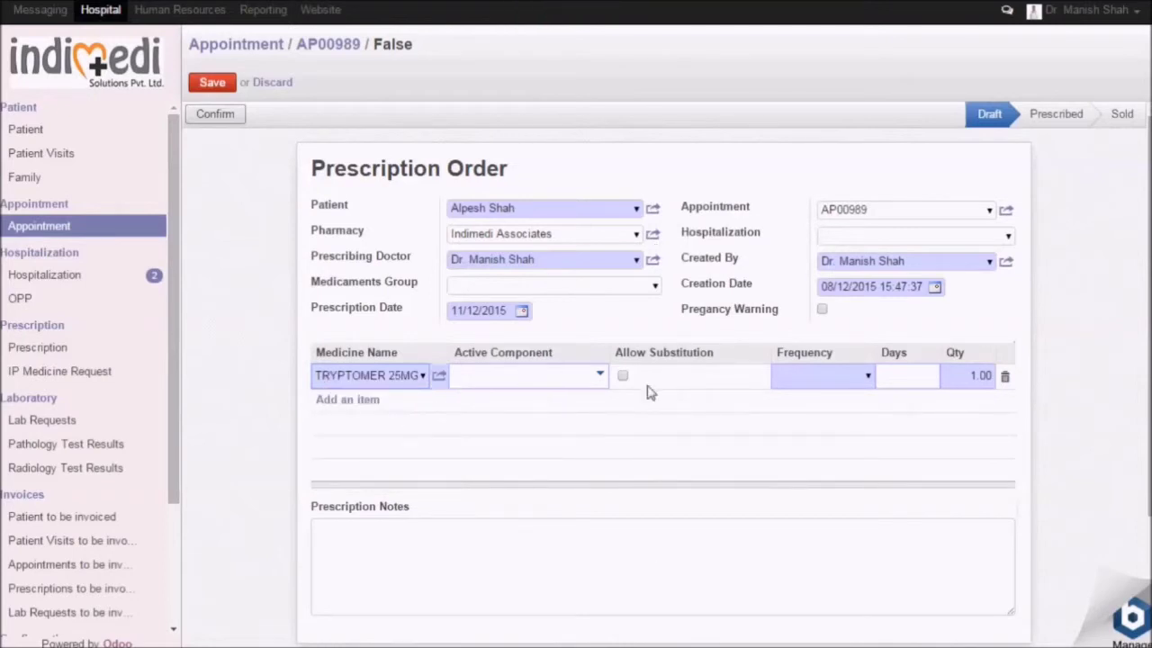
pyautogui.click(868, 375)
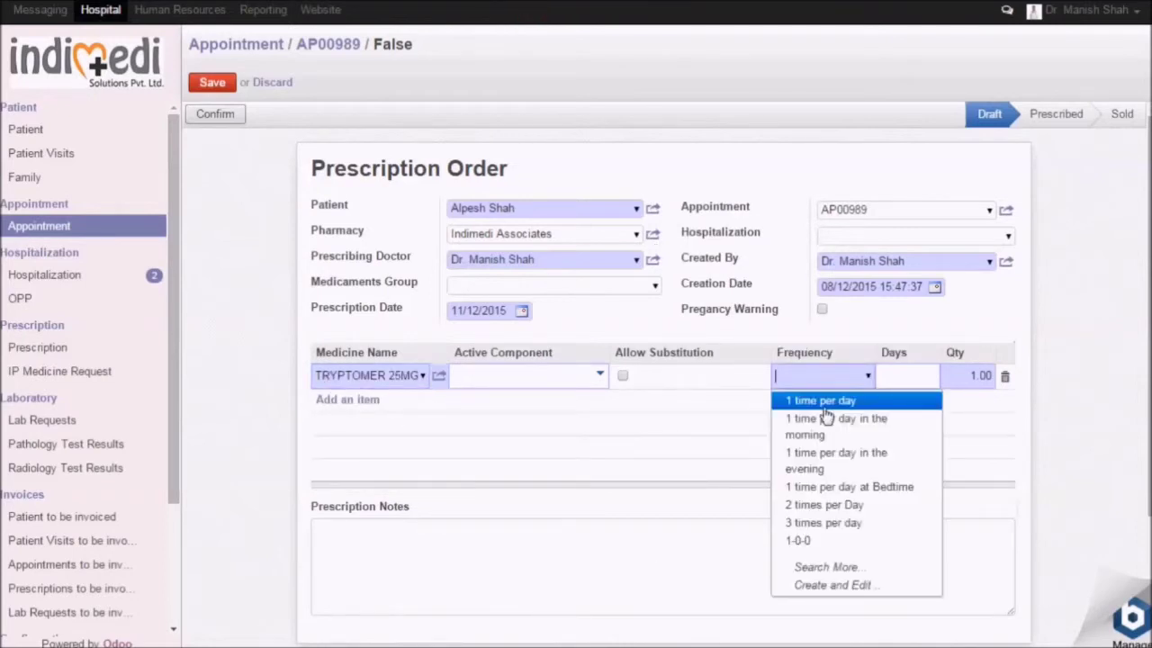
pyautogui.click(824, 405)
pyautogui.click(912, 376)
pyautogui.write('10')
pyautogui.press('Tab')
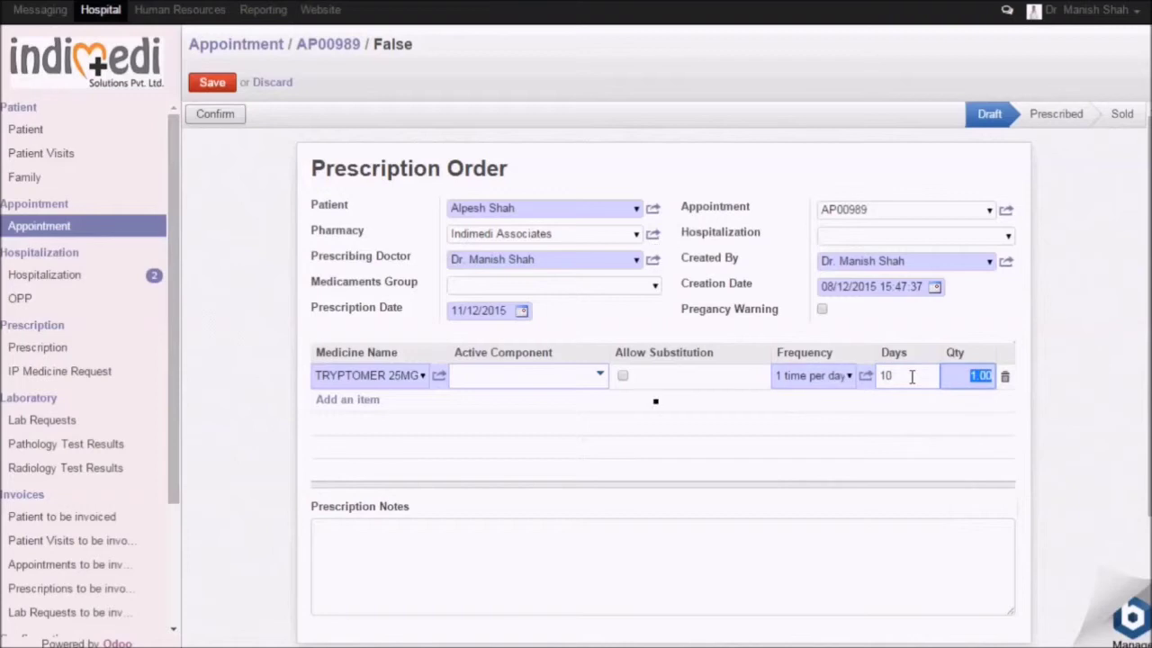
pyautogui.write('10')
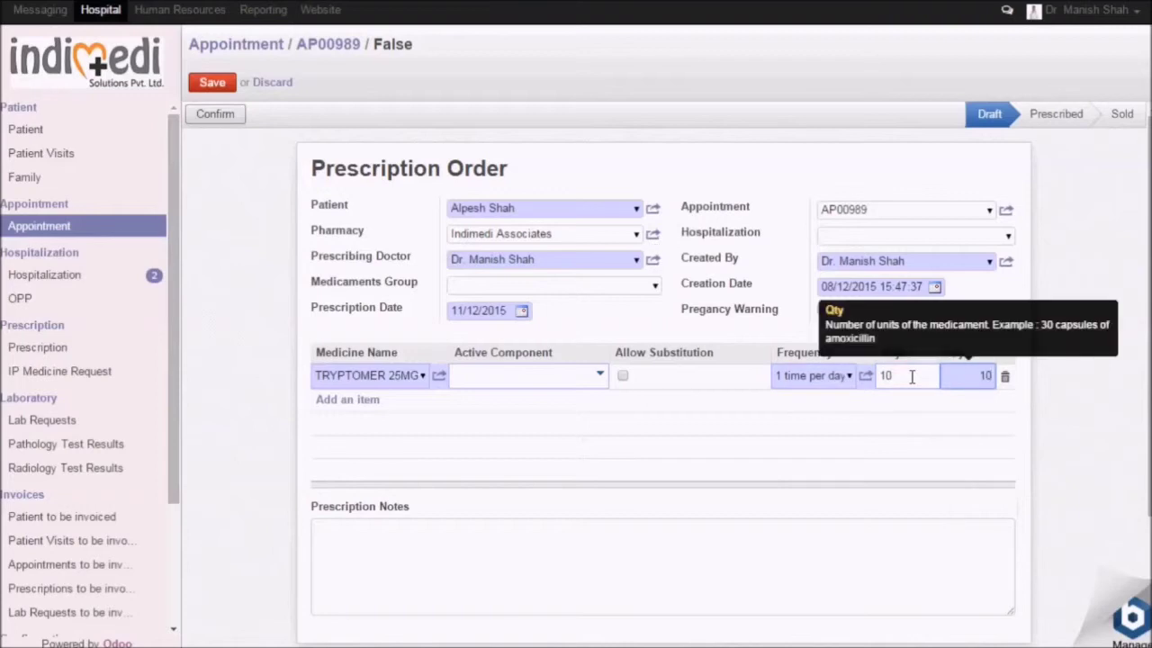
pyautogui.click(622, 377)
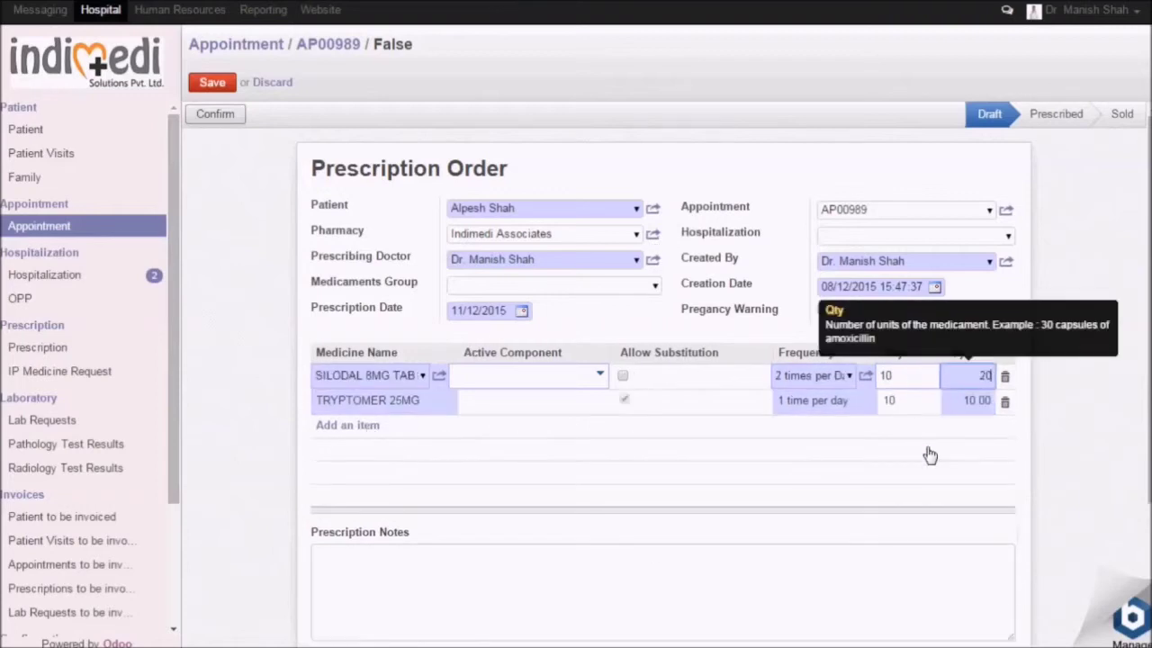
# Save and confirm the prescription order, reviewing its Prescription Order printout and closing it
pyautogui.click(206, 87)
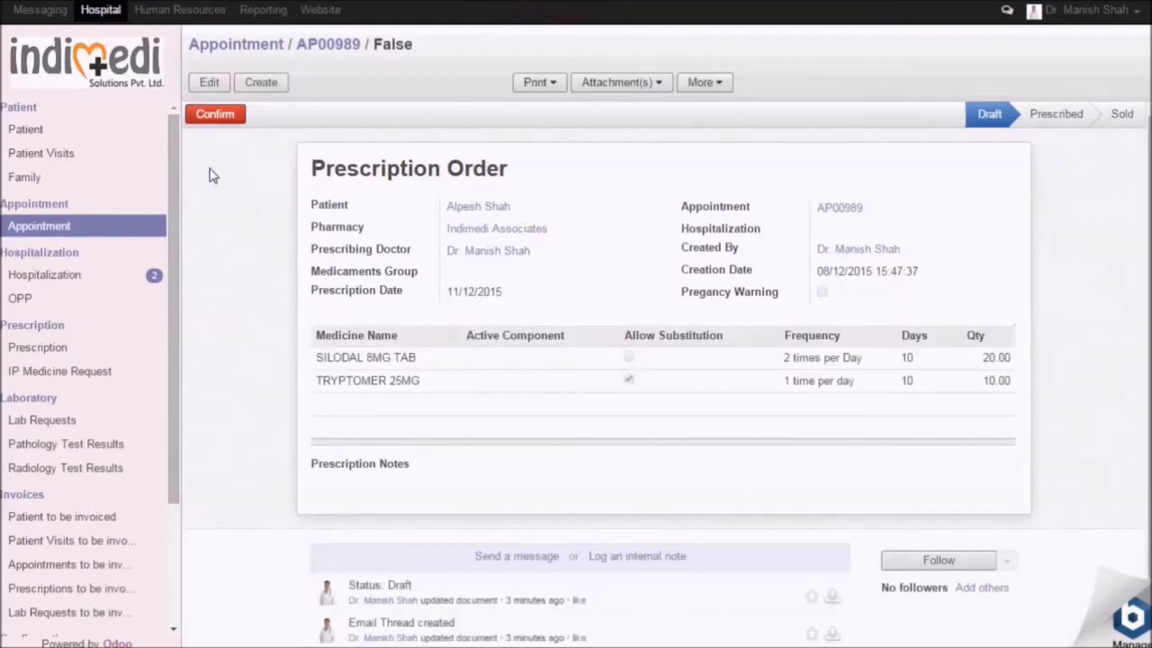
pyautogui.click(215, 115)
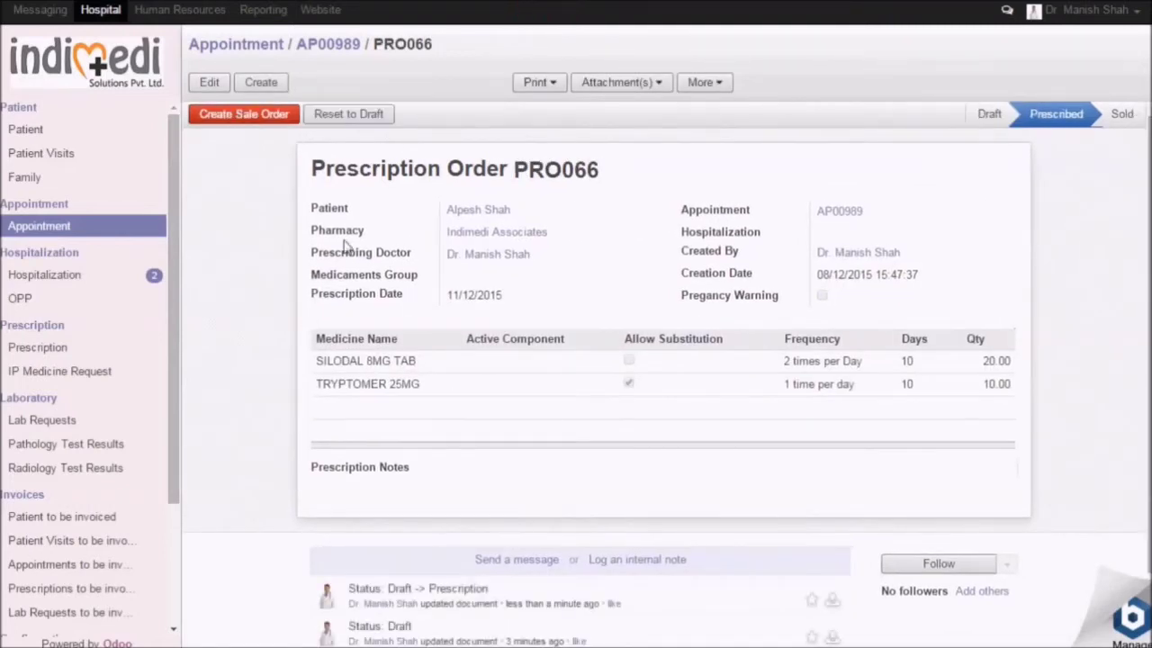
pyautogui.click(552, 85)
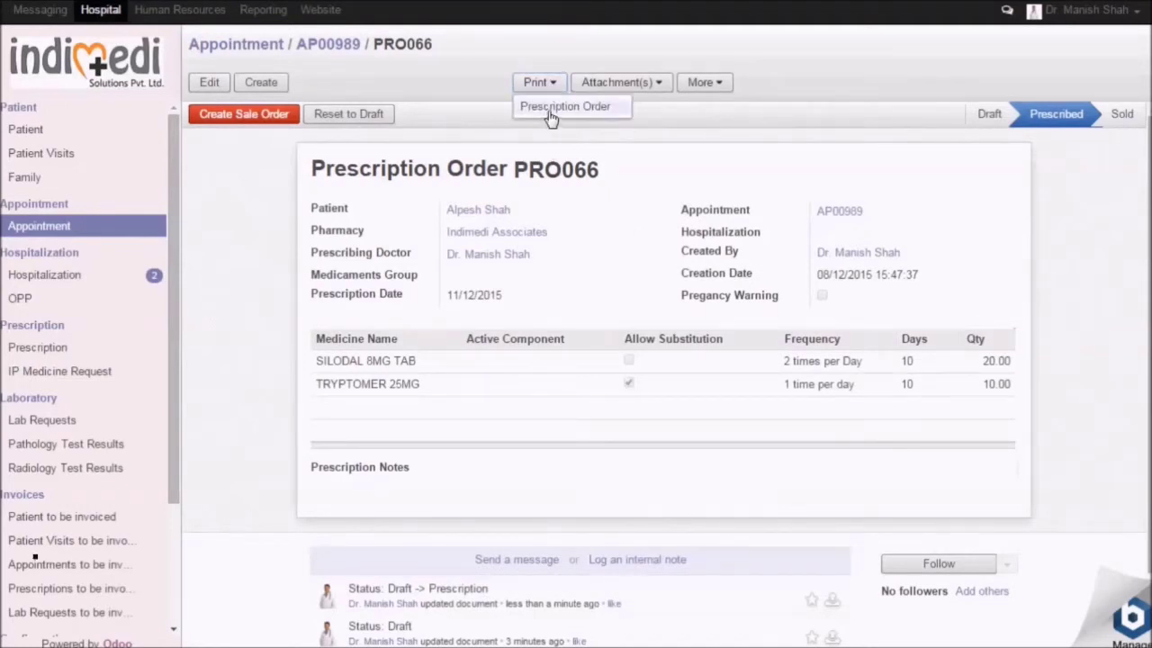
pyautogui.click(552, 108)
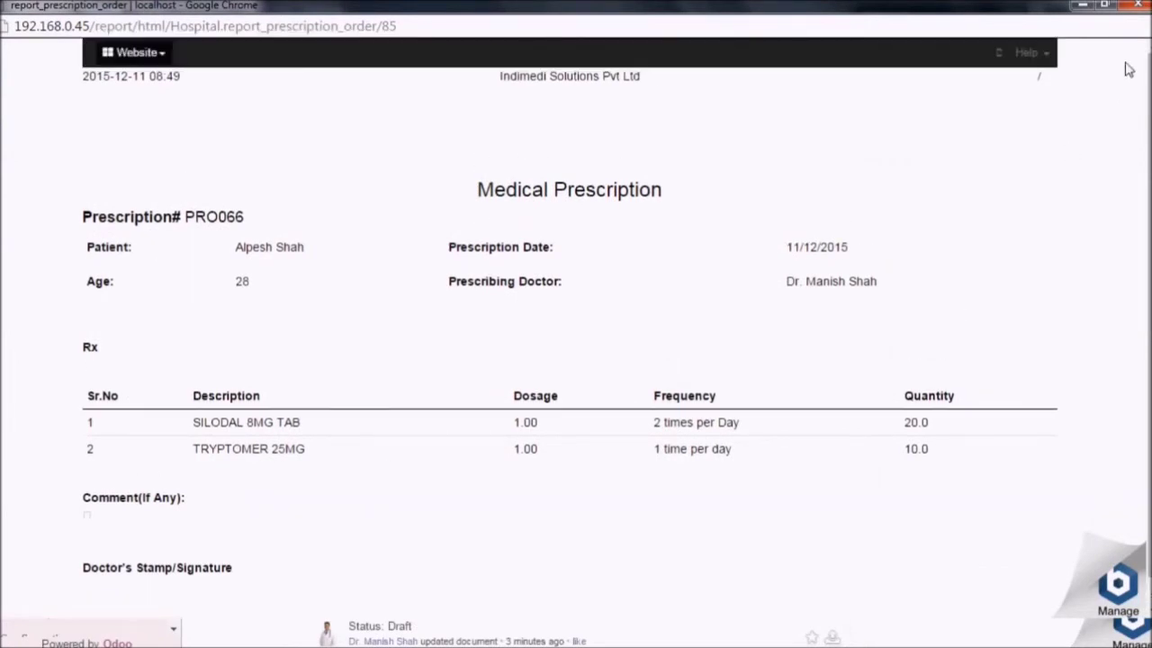
pyautogui.click(1139, 6)
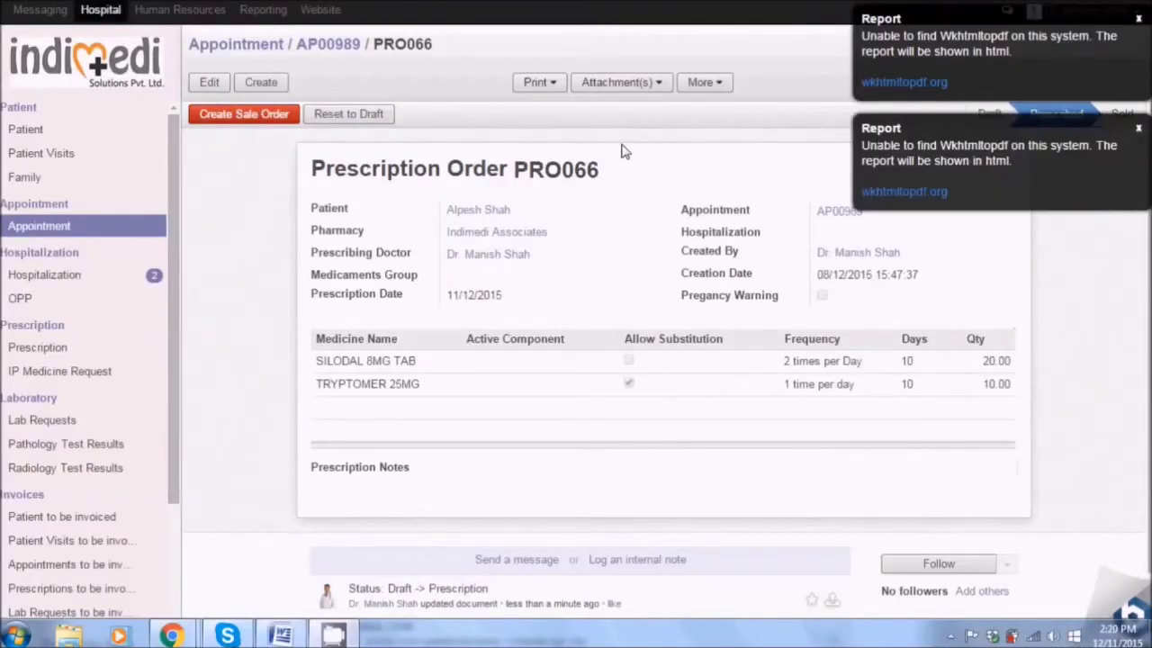
# Return to the patient's appointment, dismiss the report notifications and mark the consultation as Done
pyautogui.click(329, 44)
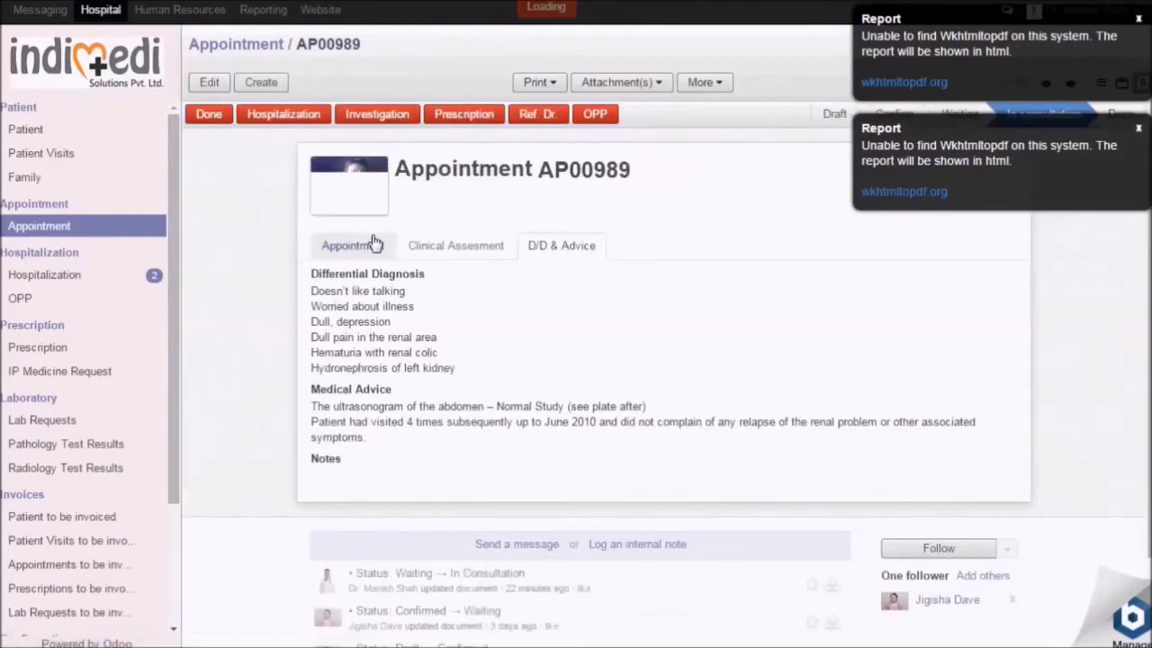
pyautogui.click(1138, 128)
pyautogui.click(1138, 18)
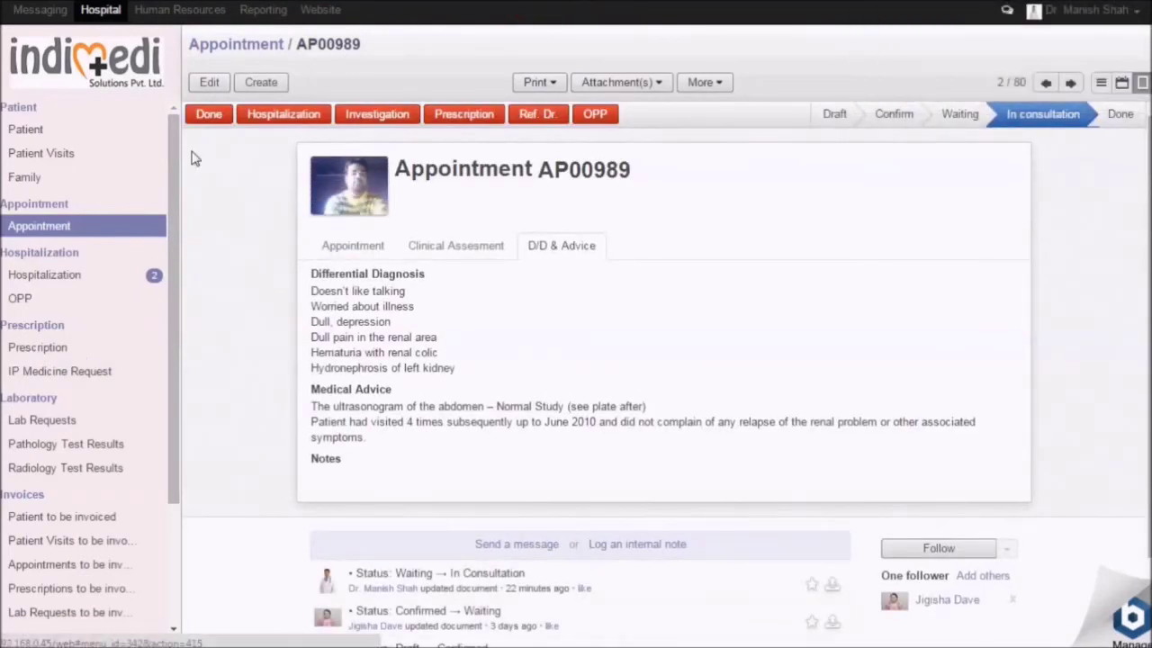
pyautogui.click(207, 115)
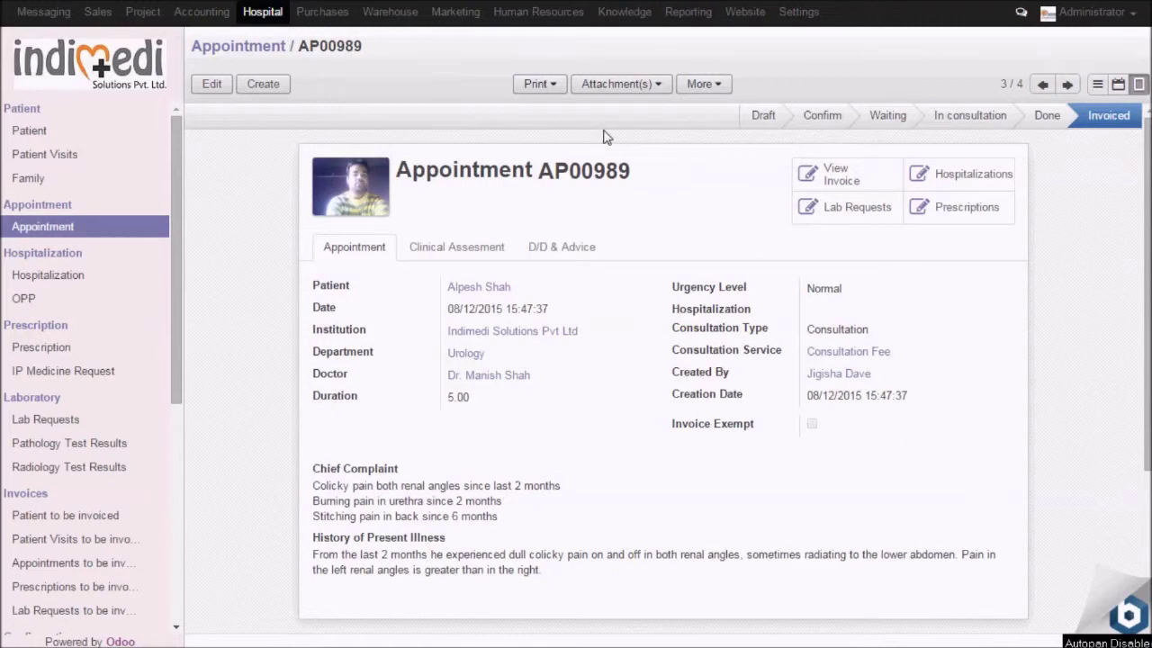
# Generate the invoiced appointment's Consultation Report, review the pathology investigation and prescription entries, and close it
pyautogui.click(550, 84)
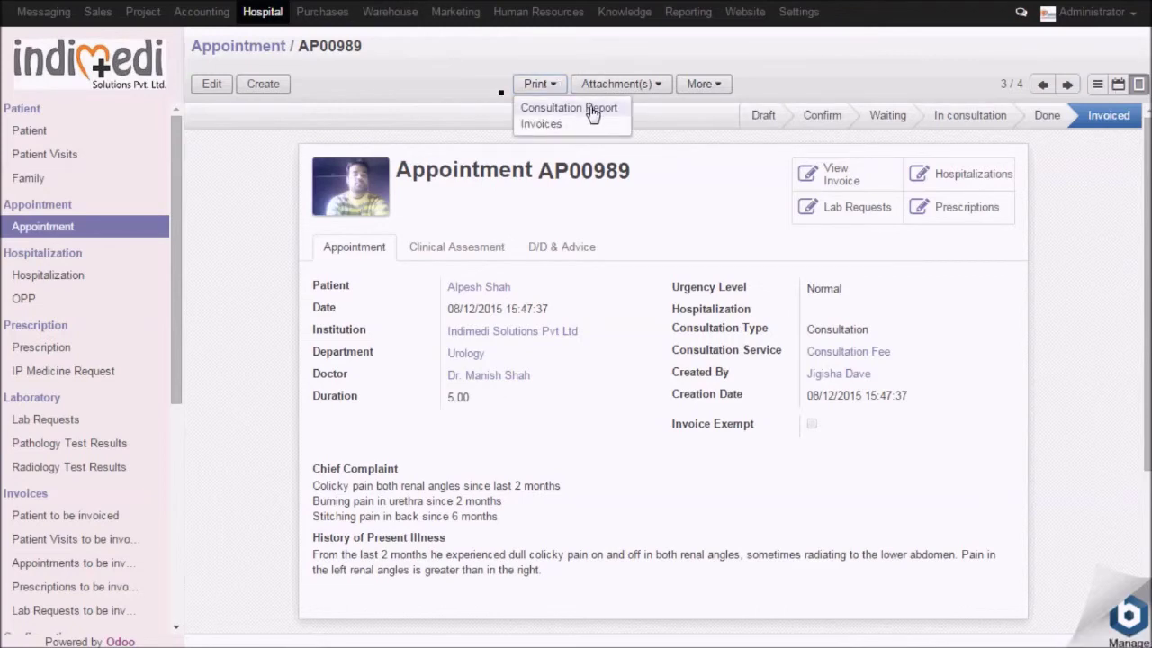
pyautogui.click(592, 110)
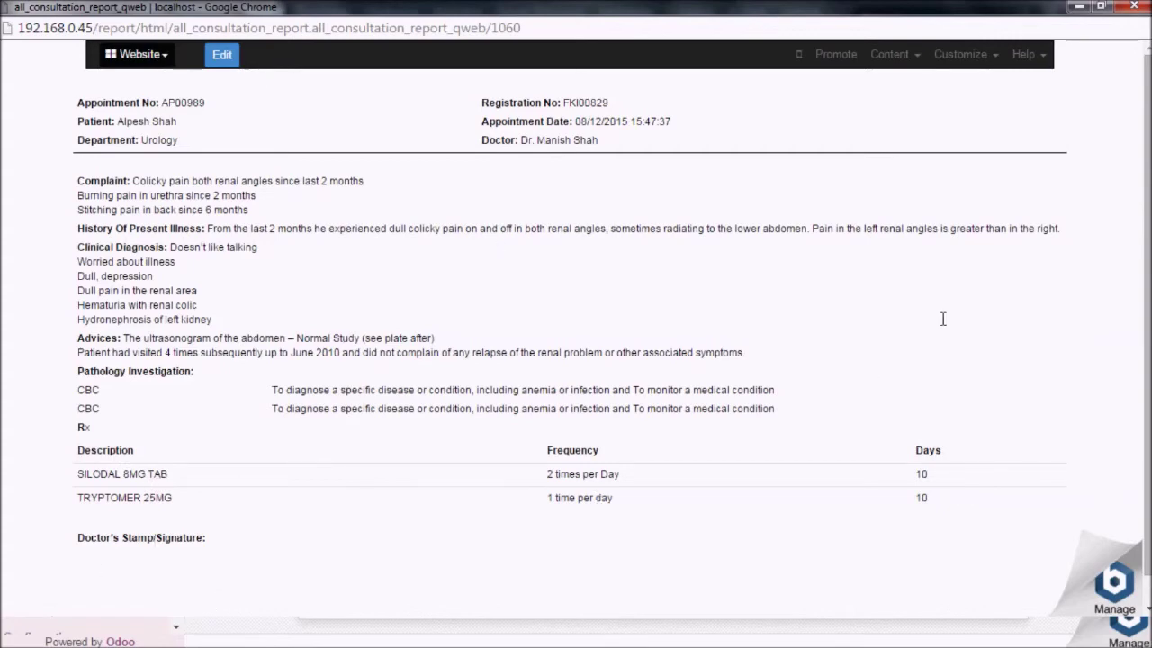
pyautogui.click(1133, 6)
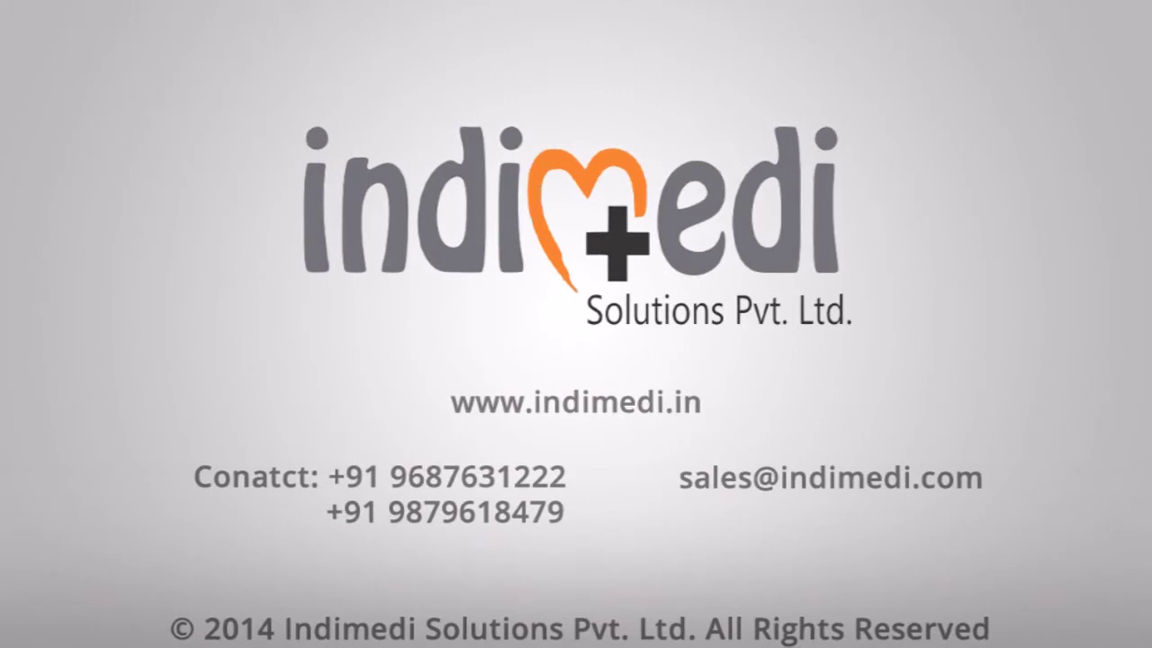